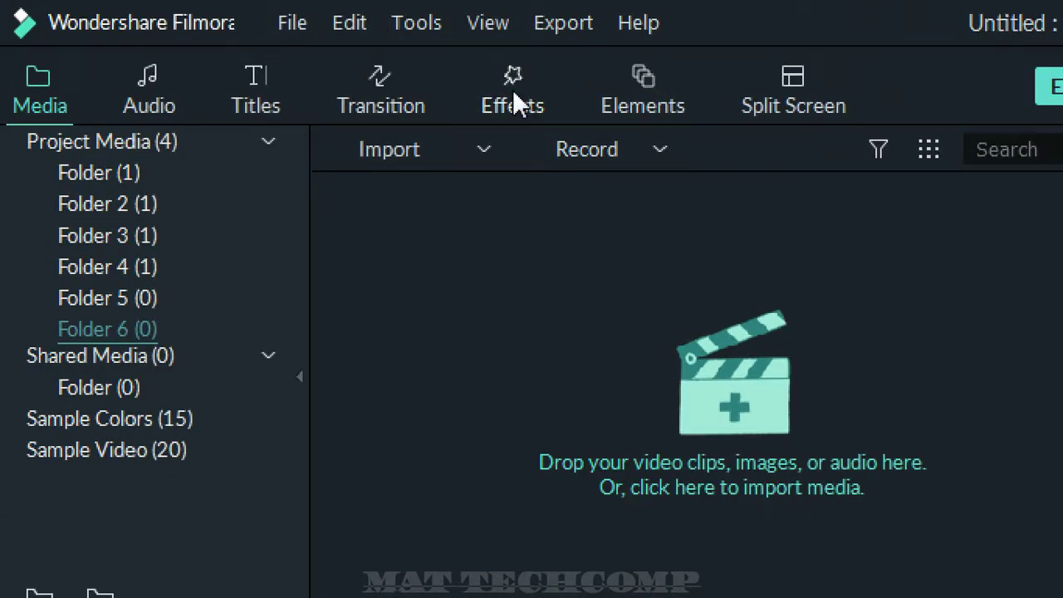
Place the Custom LUT color correction effect on track 2 above the first clip and extend it to that clip's full length.
left_click(513, 93)
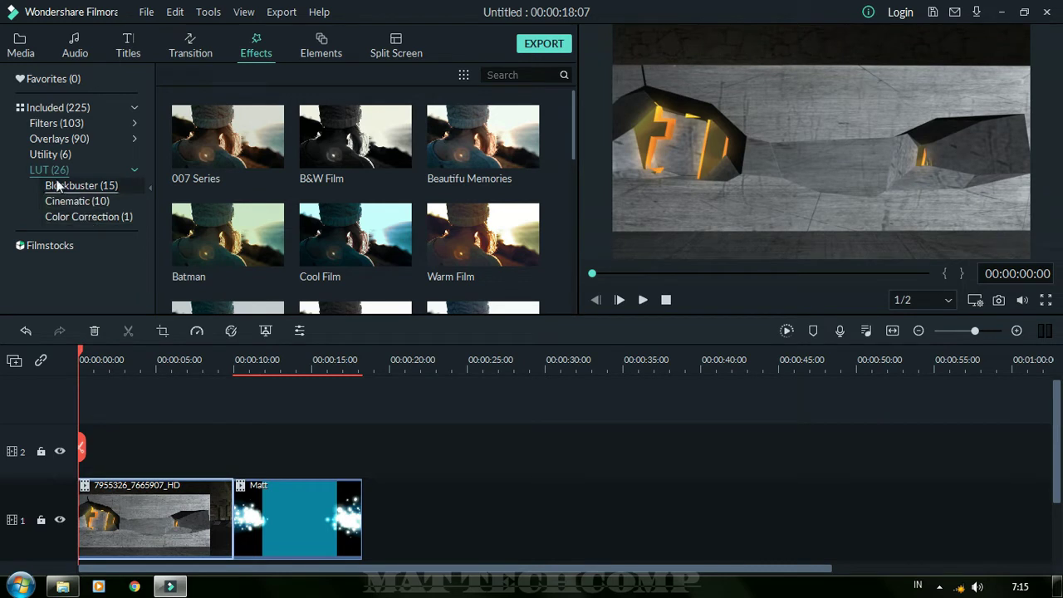
left_click(52, 171)
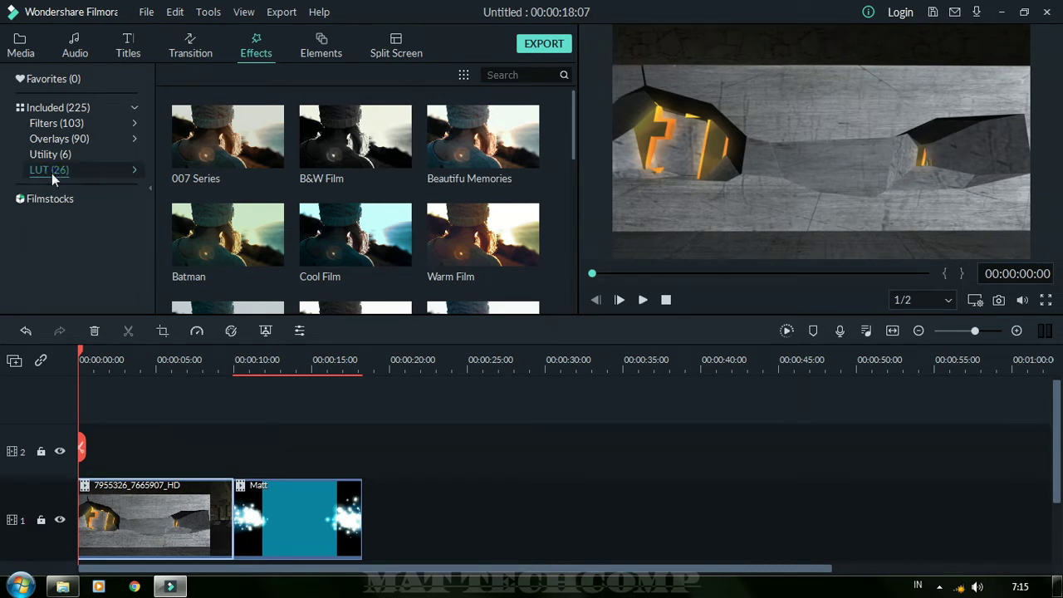
left_click(51, 171)
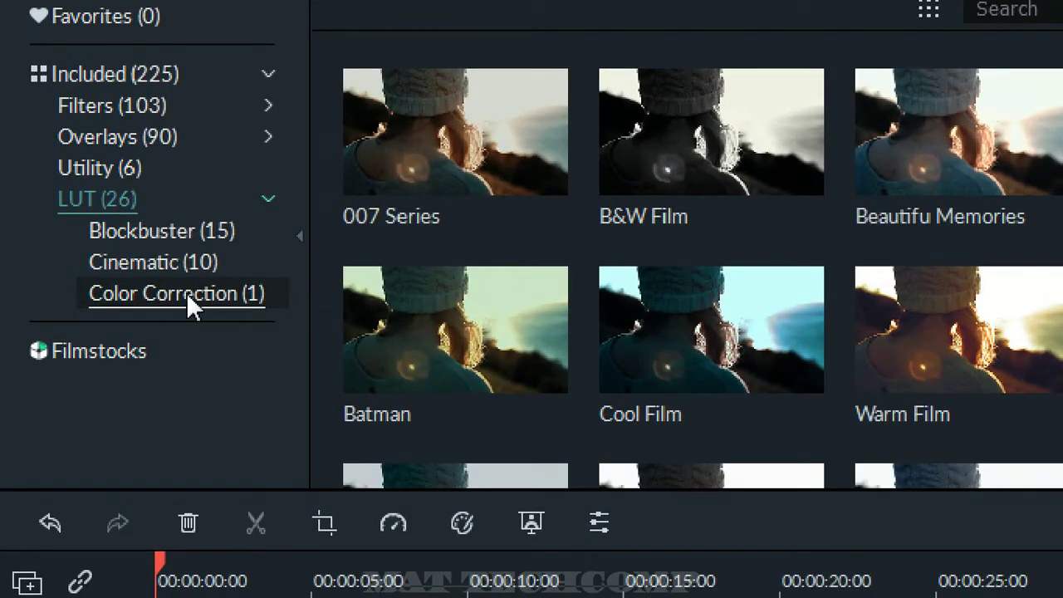
left_click(187, 298)
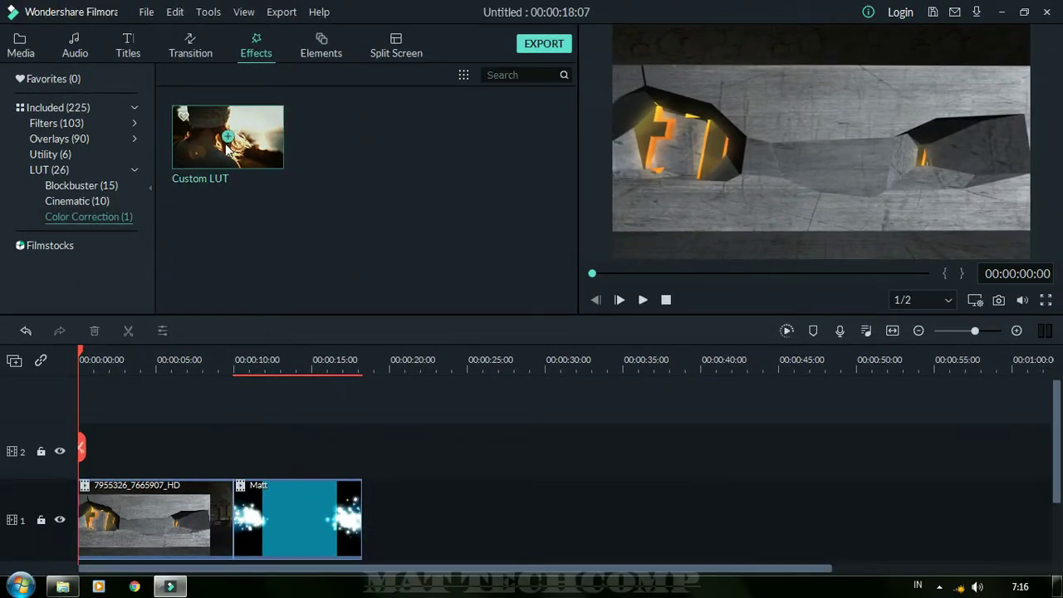
left_click_drag(229, 141, 122, 440)
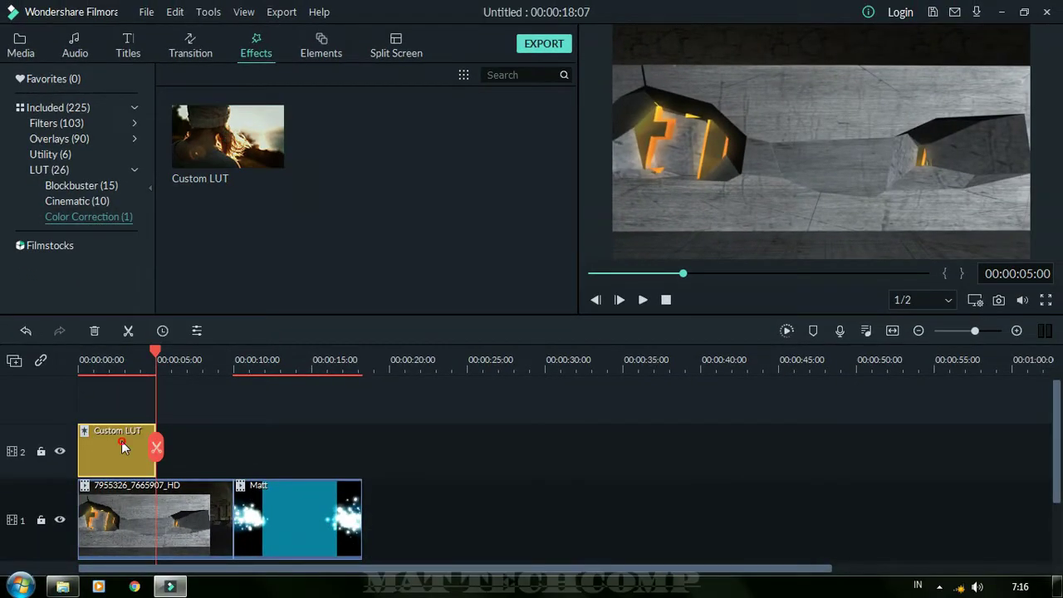
left_click(131, 376)
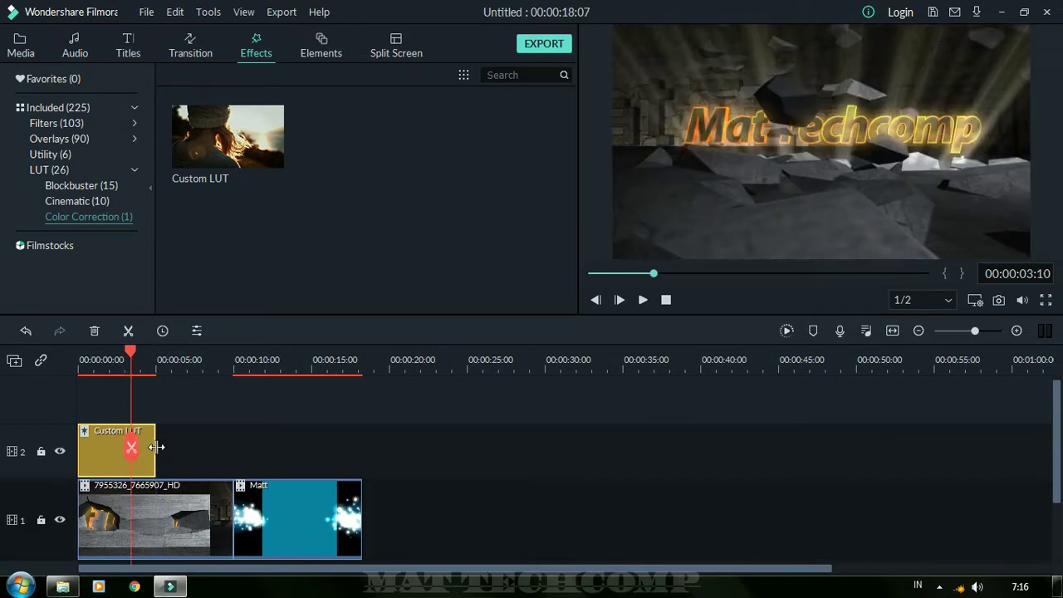
left_click_drag(154, 447, 233, 444)
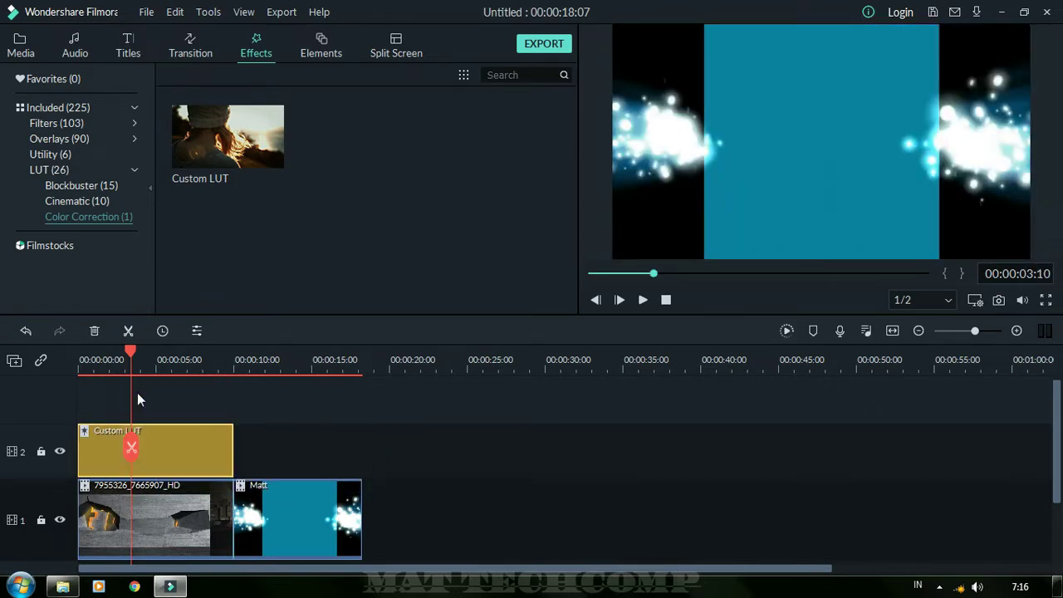
Play the timeline from the start and scrub through the first clip to check its look under the Custom LUT effect.
left_click(147, 359)
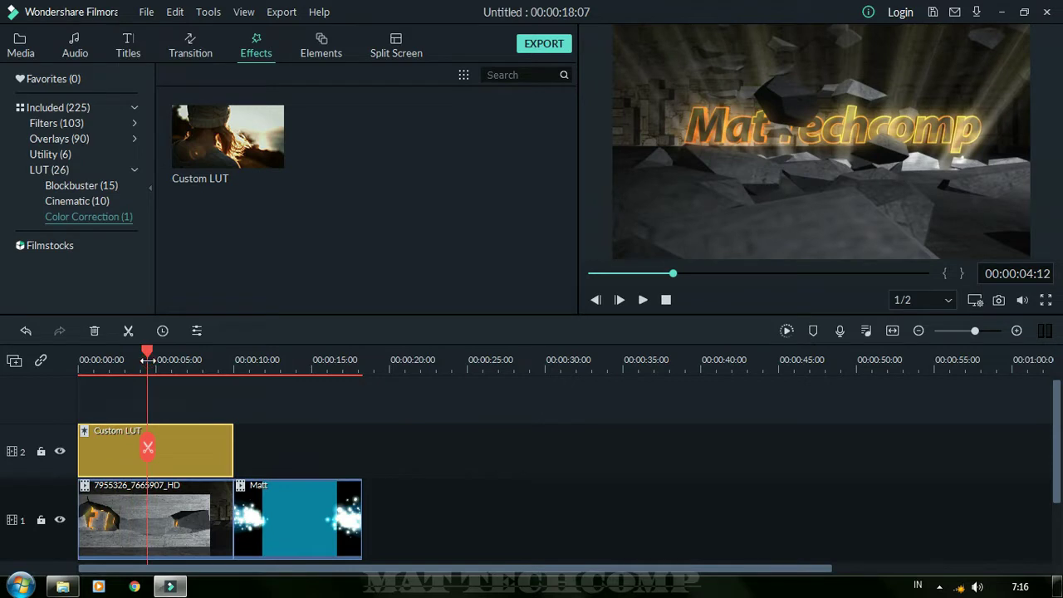
left_click(111, 360)
left_click(80, 363)
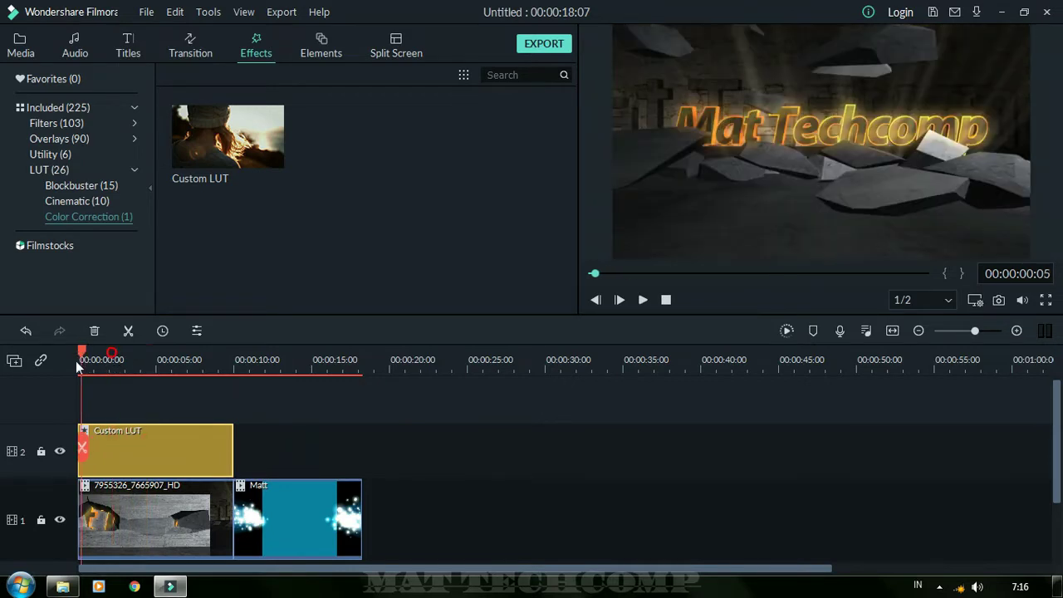
left_click(78, 362)
left_click(641, 300)
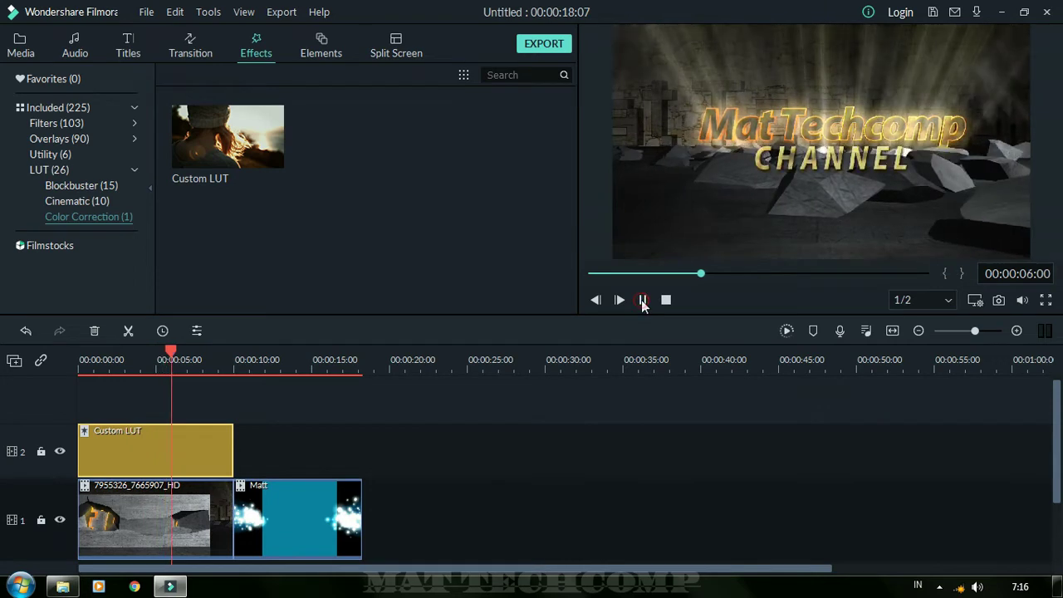
left_click(641, 300)
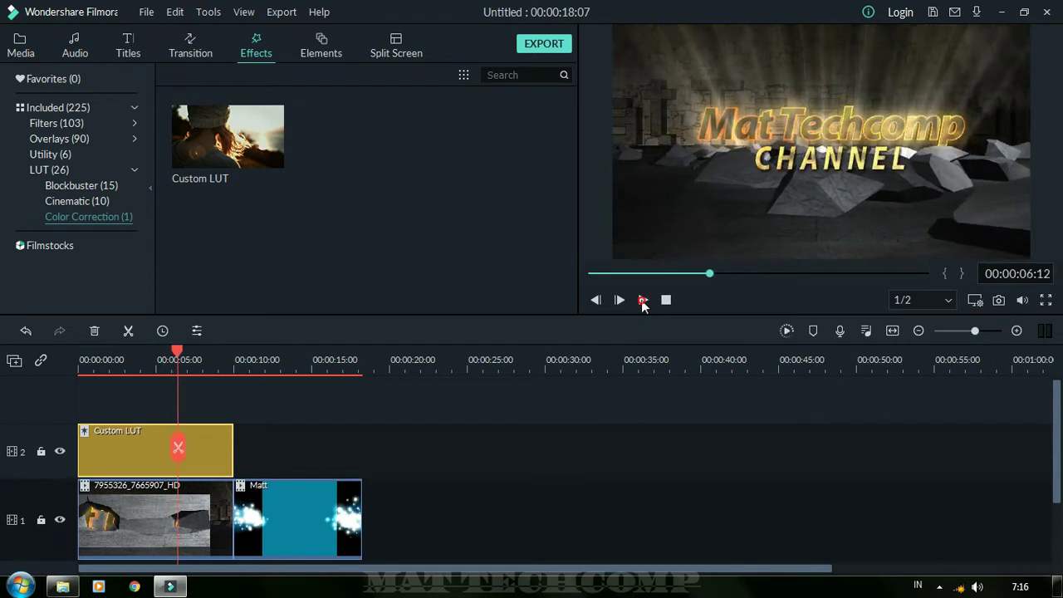
left_click(174, 363)
left_click_drag(91, 370, 122, 372)
Try the 007 Series and B&W Film 3D LUTs on the Custom LUT effect, sweeping alpha and returning it to 100 each time.
left_click(325, 114)
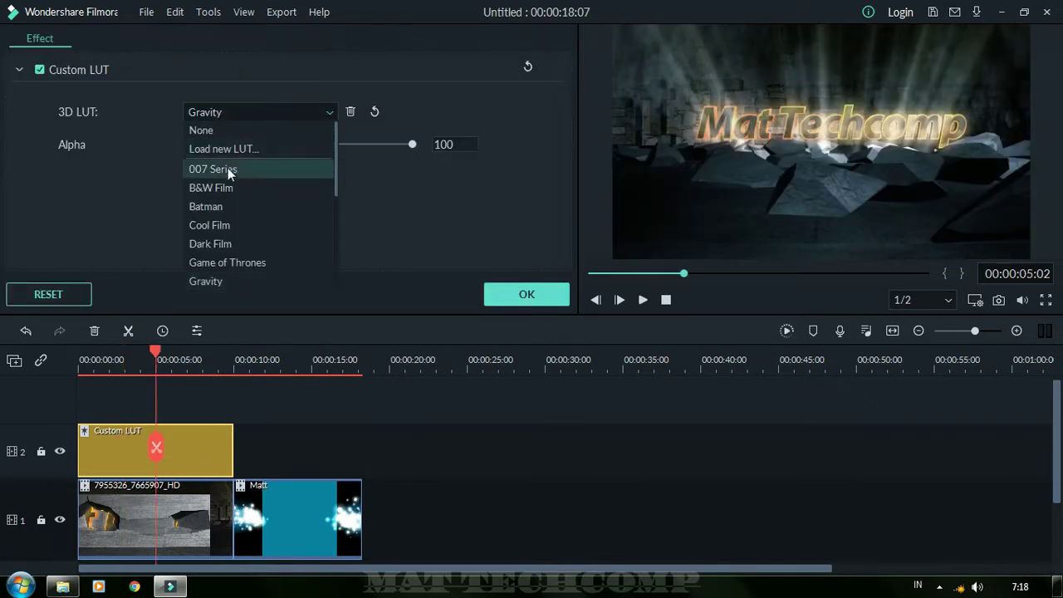
left_click(227, 168)
left_click_drag(413, 146, 448, 169)
left_click(510, 144)
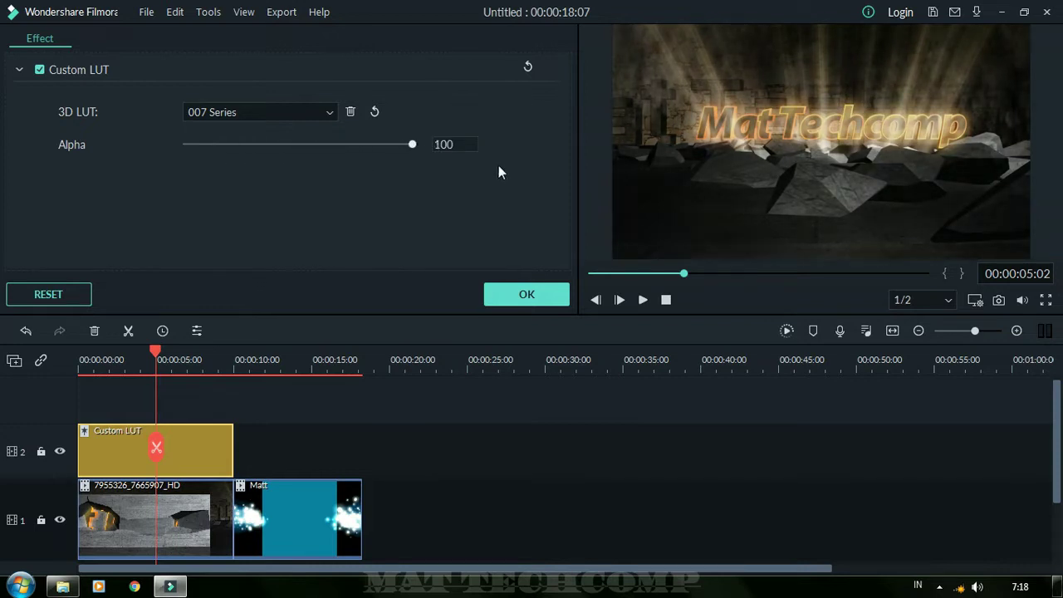
left_click(331, 112)
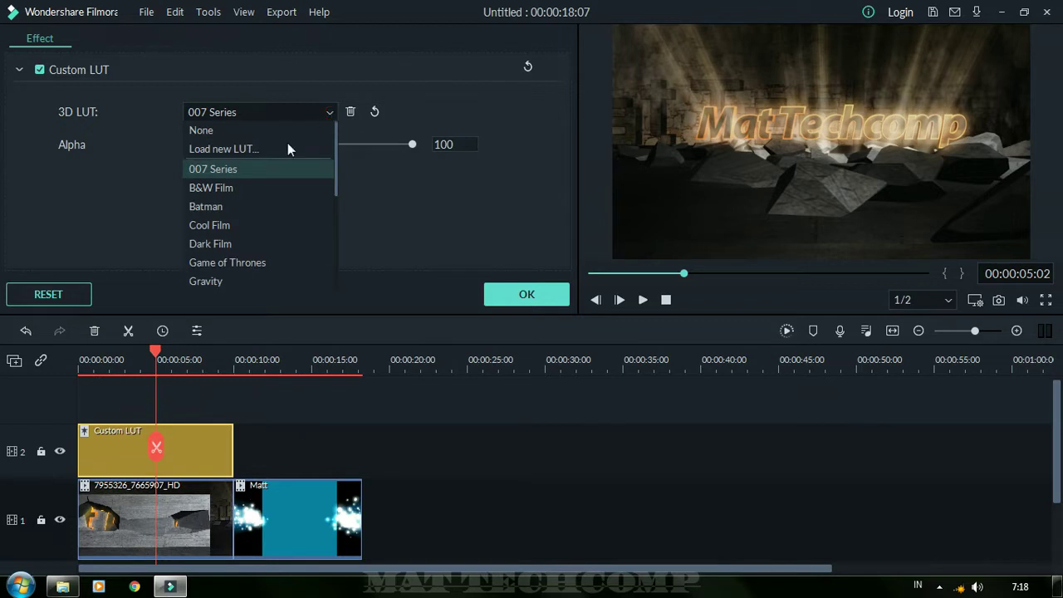
left_click(226, 191)
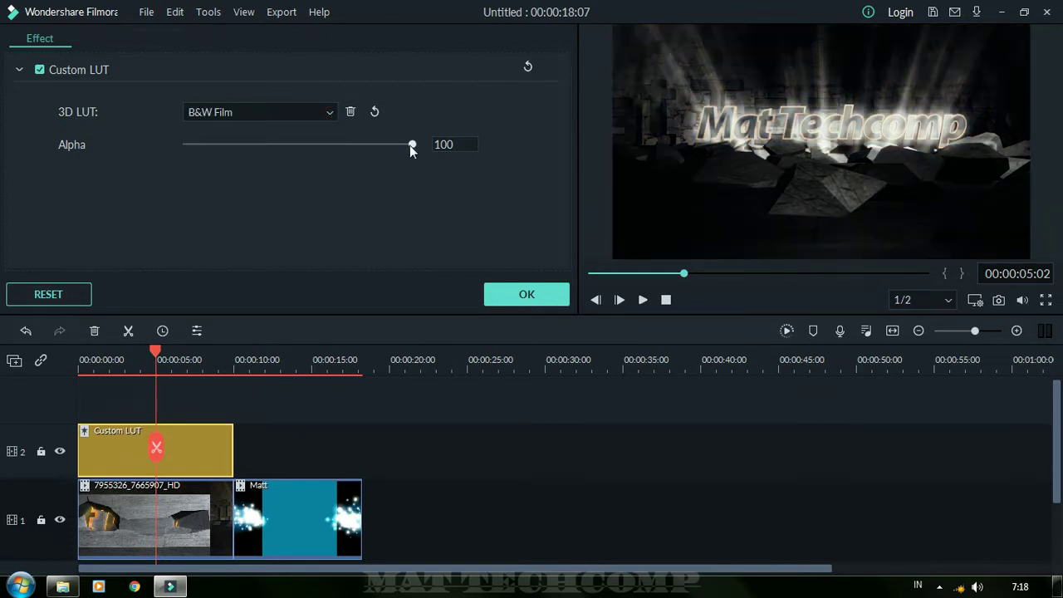
left_click_drag(409, 144, 471, 178)
Try the Batman and Cool Film 3D LUTs on the effect, varying alpha and bringing it back to 100.
left_click(330, 112)
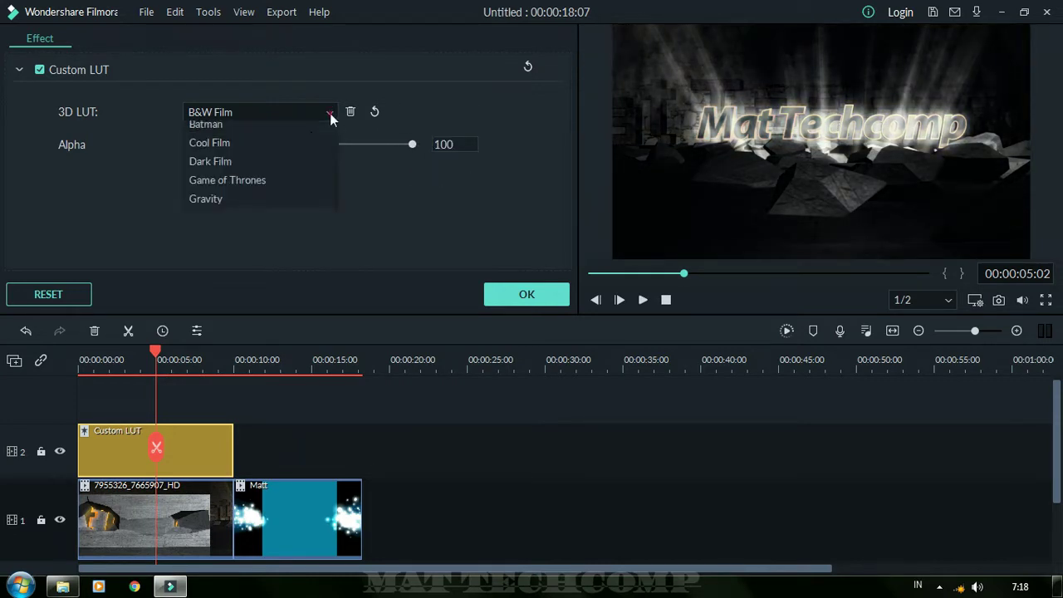
scroll(311, 131, "up", 1)
left_click(233, 202)
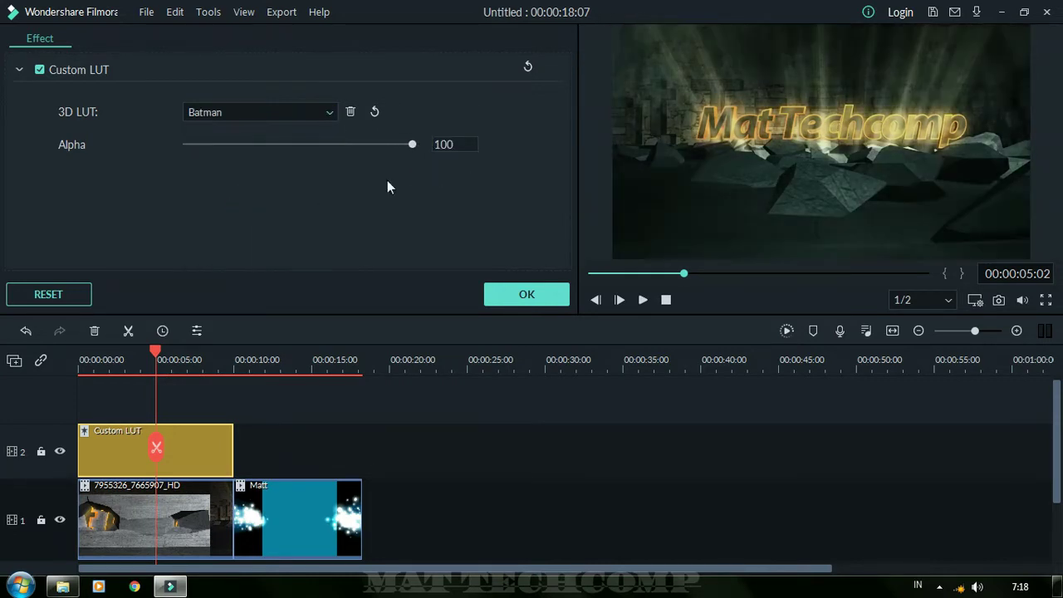
left_click_drag(412, 145, 457, 156)
left_click(329, 116)
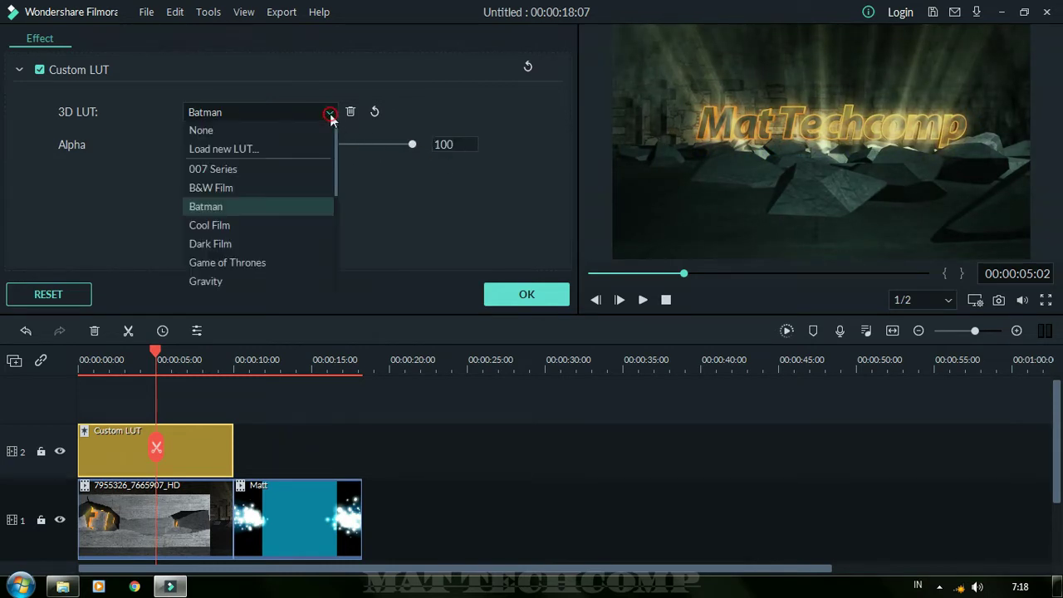
left_click(238, 225)
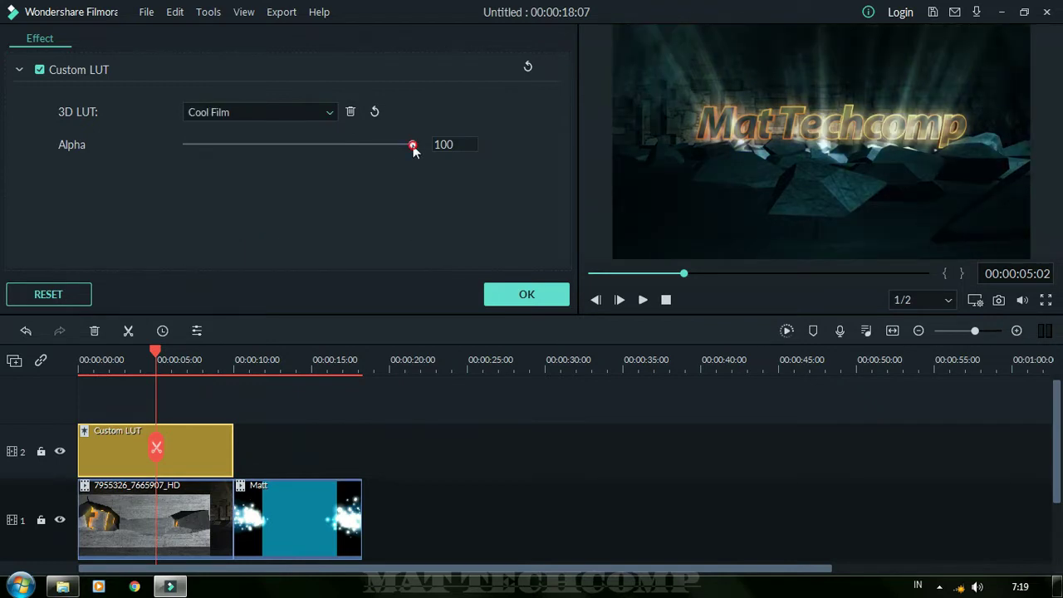
left_click_drag(413, 146, 439, 163)
Try the Dark Film 3D LUT on the effect, varying alpha and ending at 100.
left_click(330, 113)
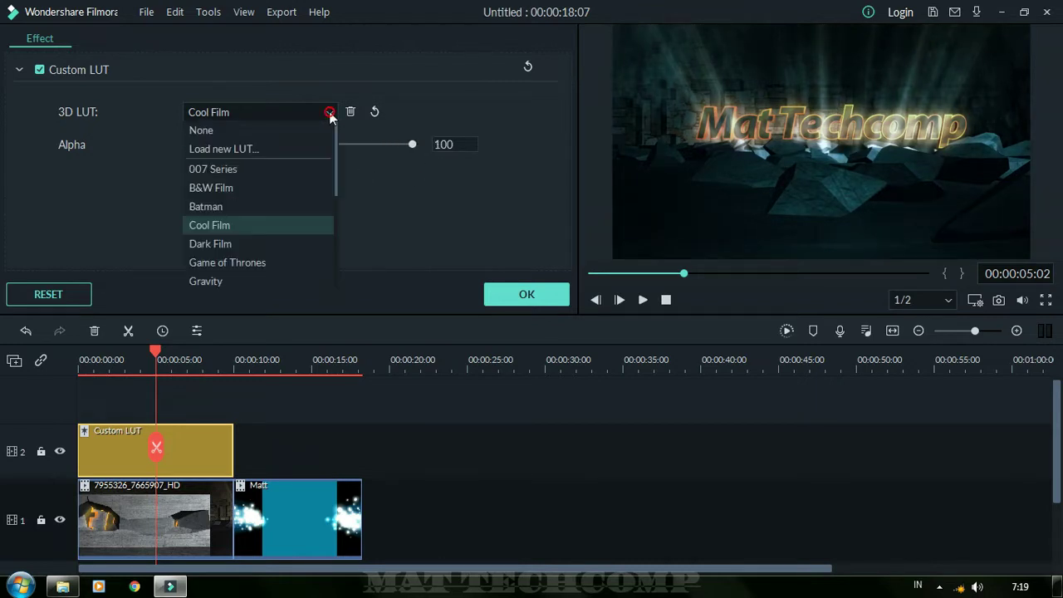
left_click(232, 244)
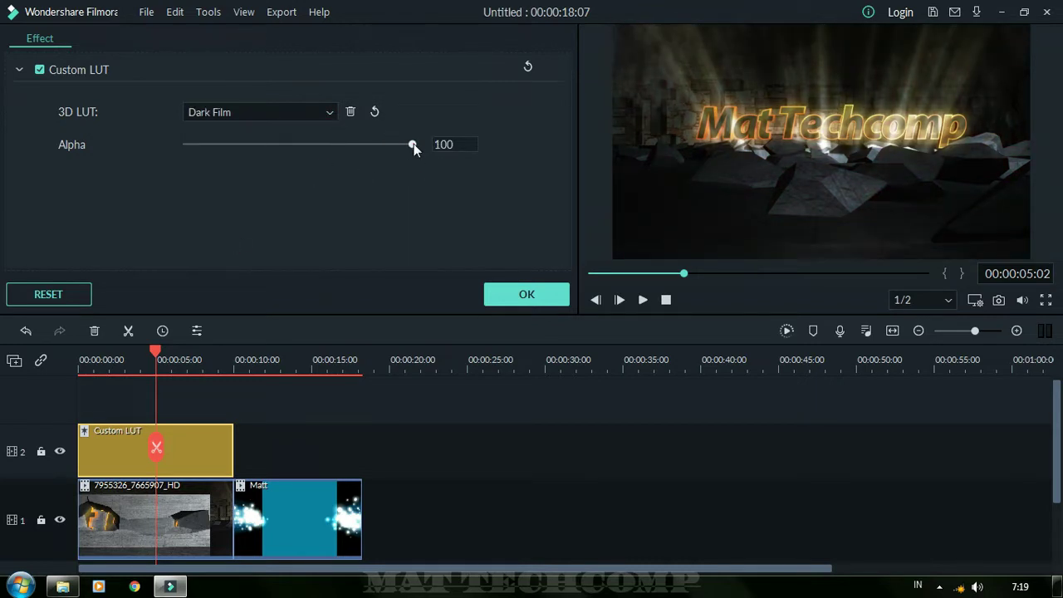
left_click_drag(413, 144, 440, 168)
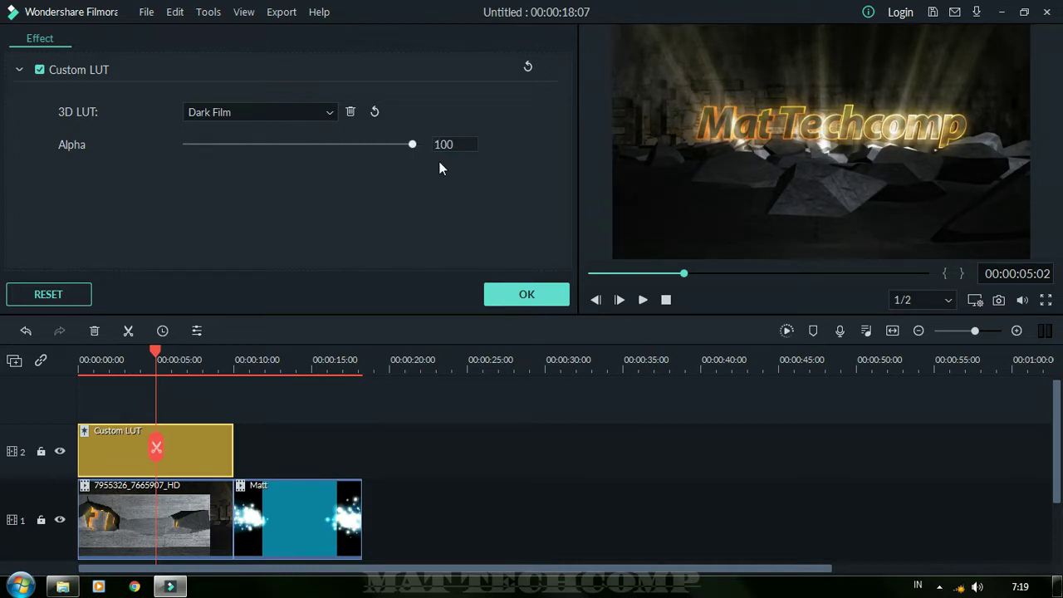
Set the first clip's Custom LUT to Cool Film with alpha at 100, preview the playback, and apply the settings.
left_click(327, 113)
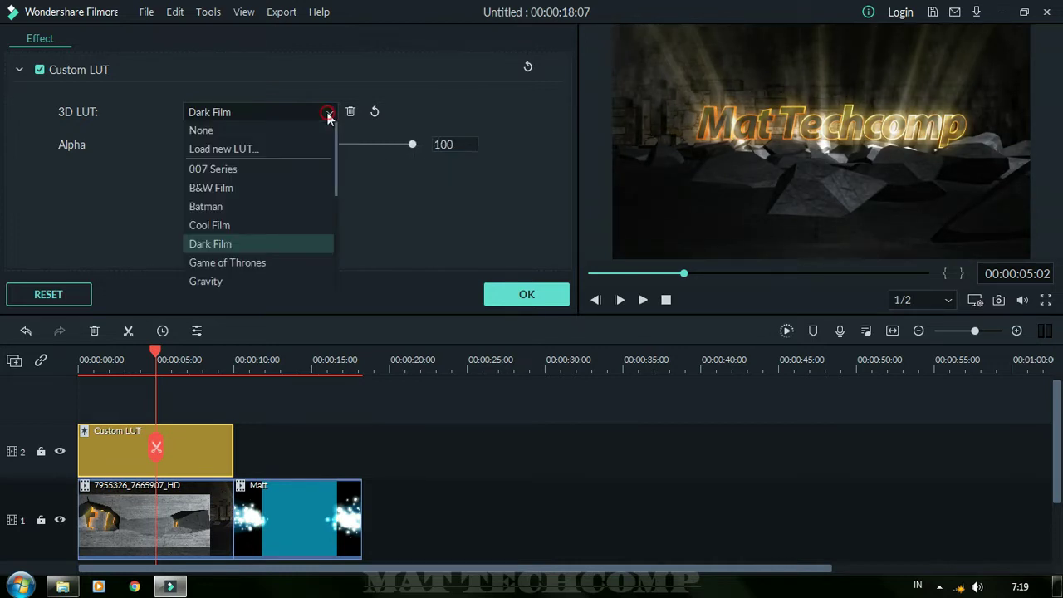
left_click(245, 225)
left_click_drag(412, 144, 448, 151)
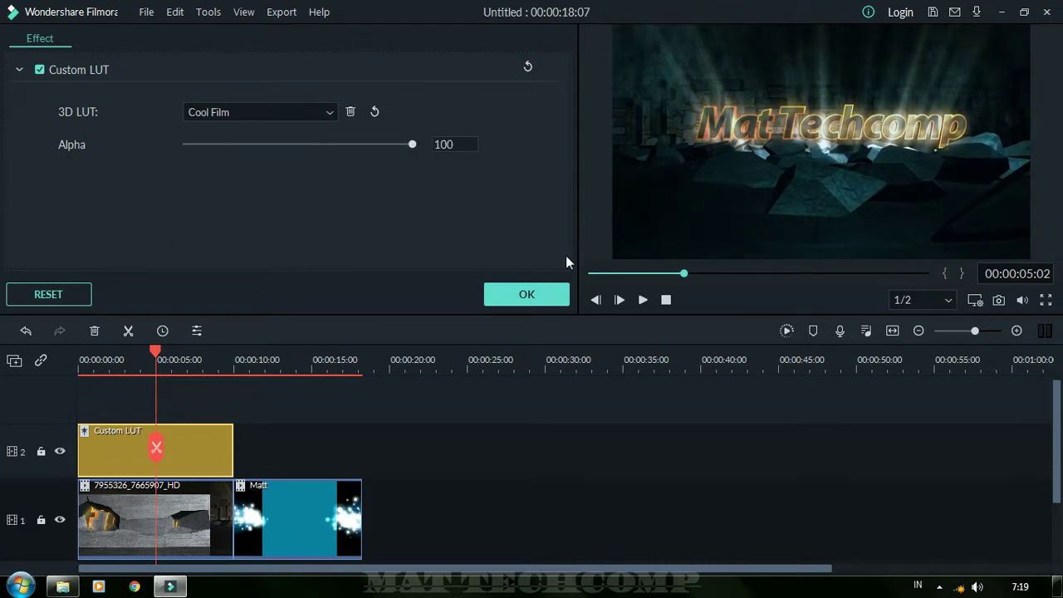
left_click(644, 301)
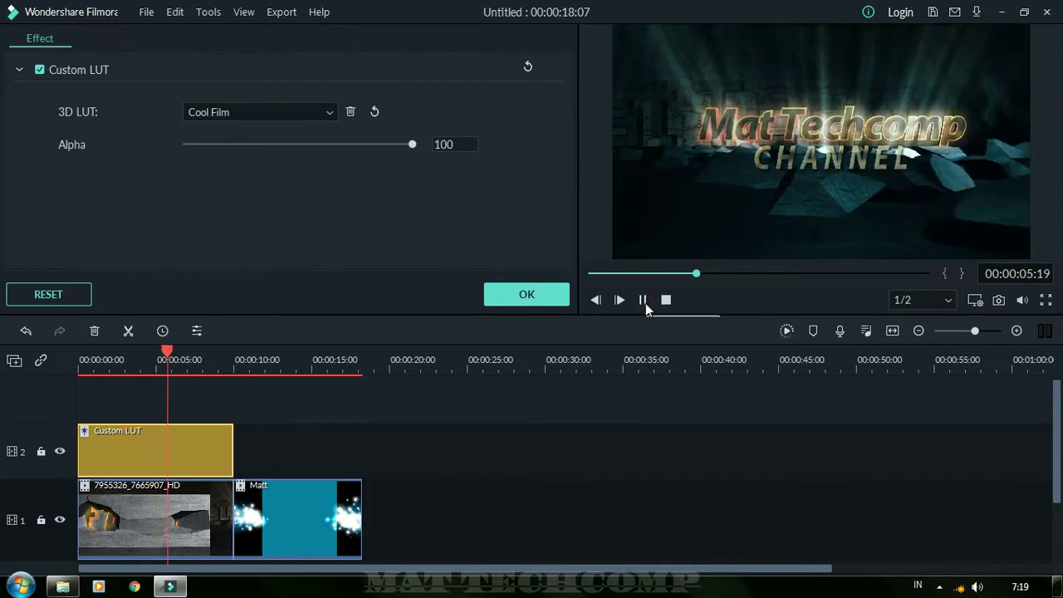
left_click(644, 301)
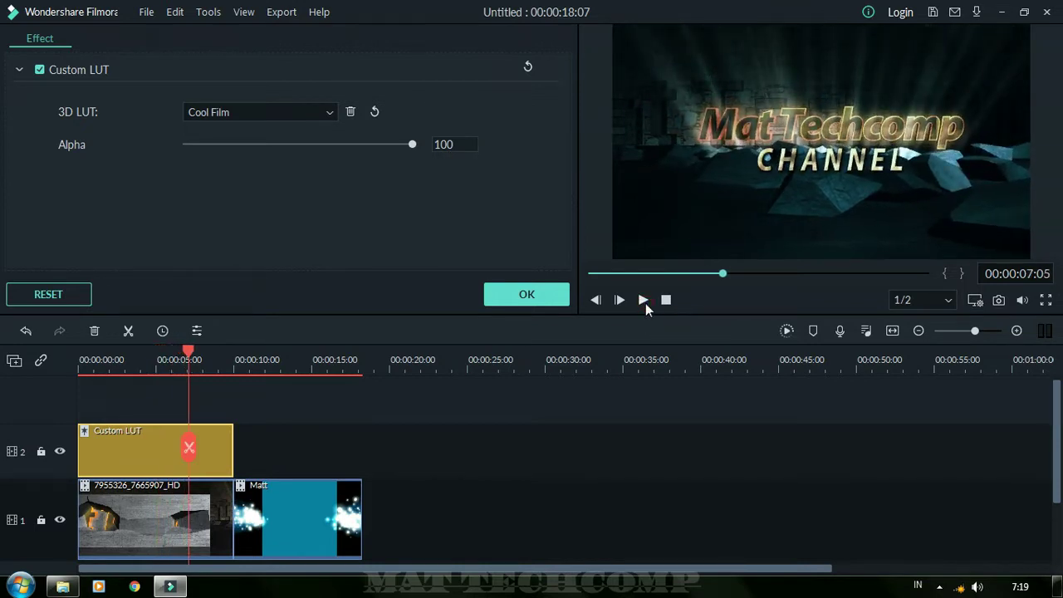
left_click(519, 297)
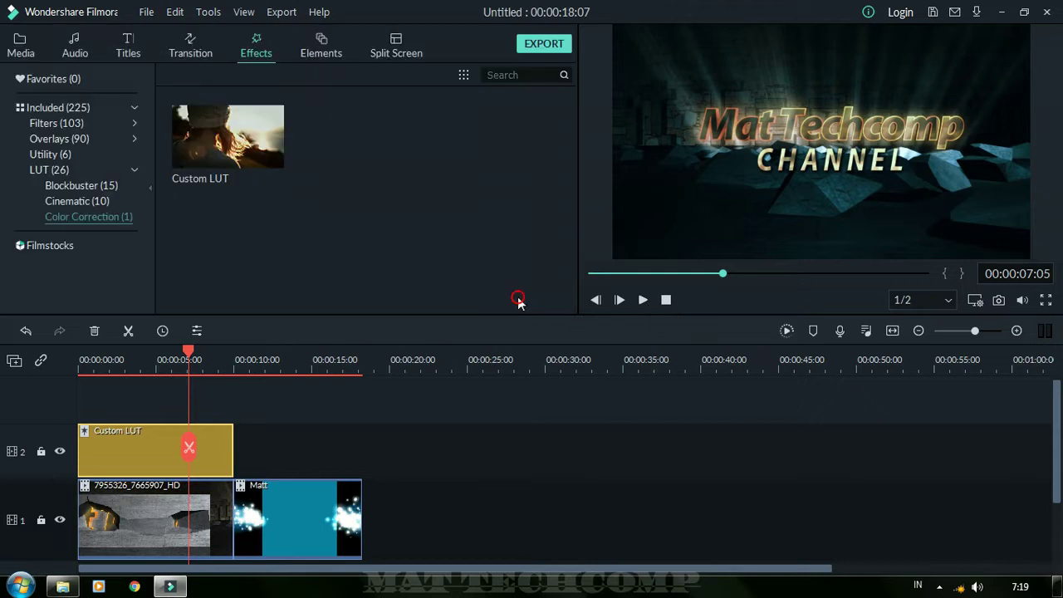
Play into the second clip and add another Custom LUT effect above it on track 2, fitted to that clip's full length.
left_click(311, 500)
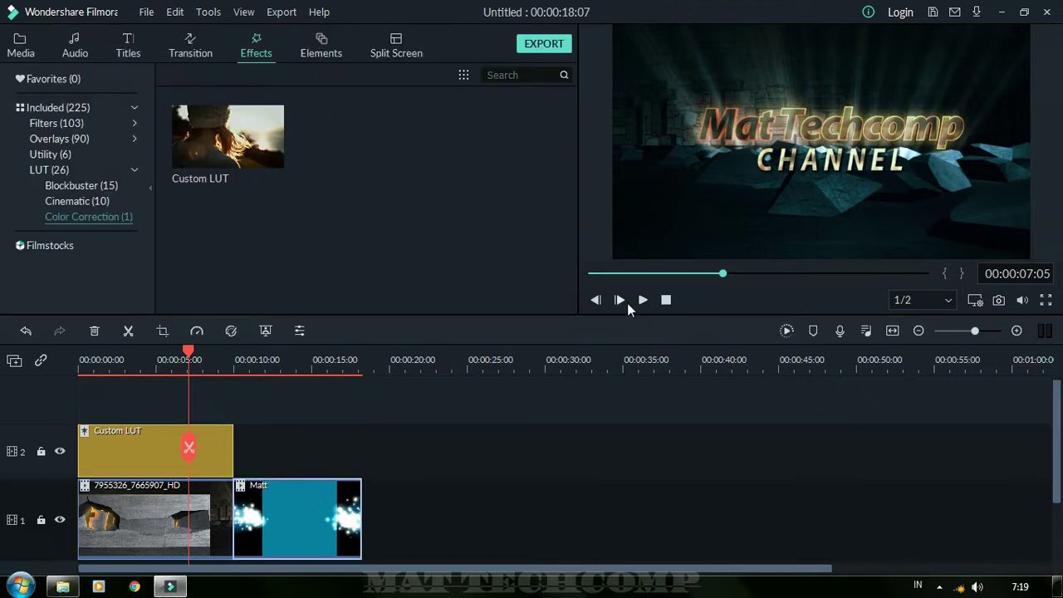
left_click(642, 301)
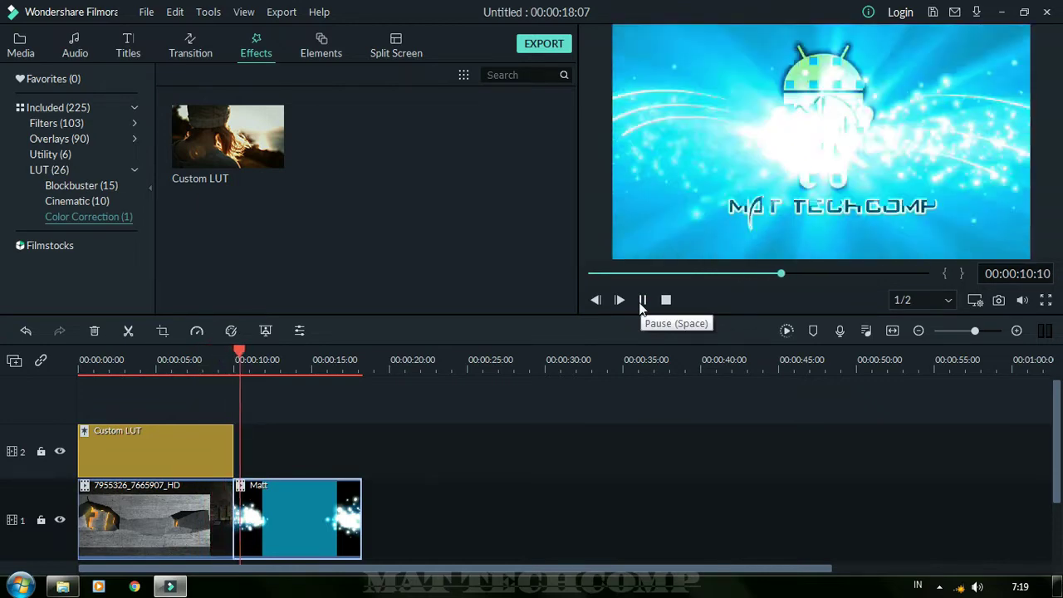
left_click(641, 301)
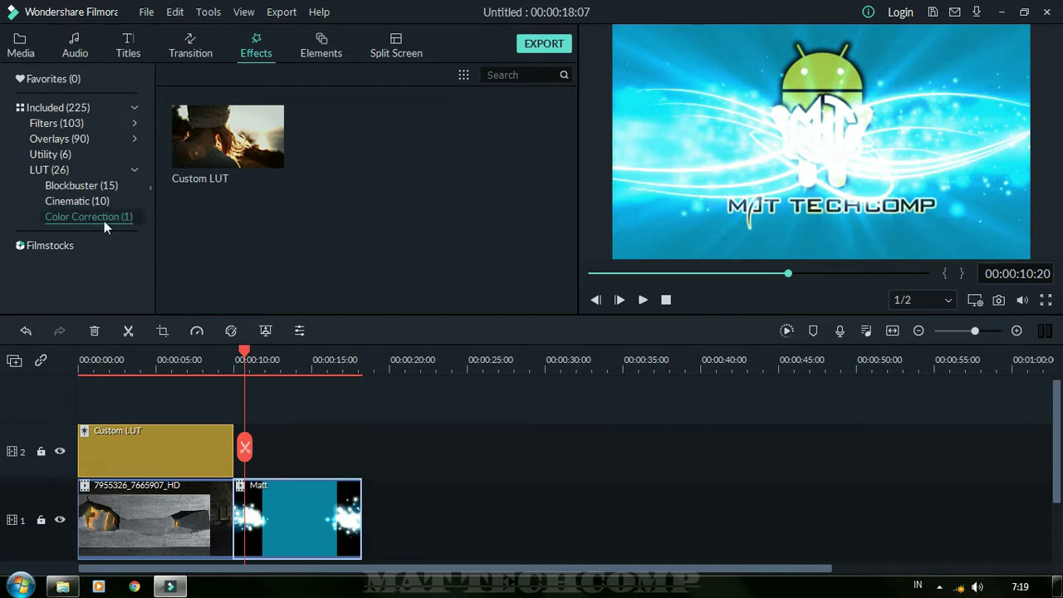
left_click(228, 137)
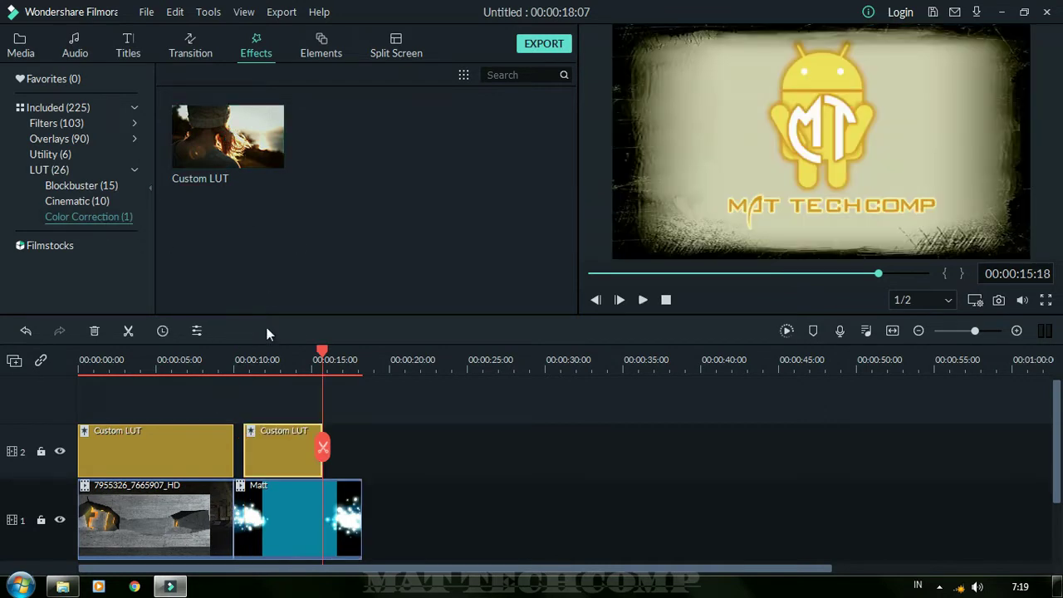
left_click_drag(264, 445, 361, 461)
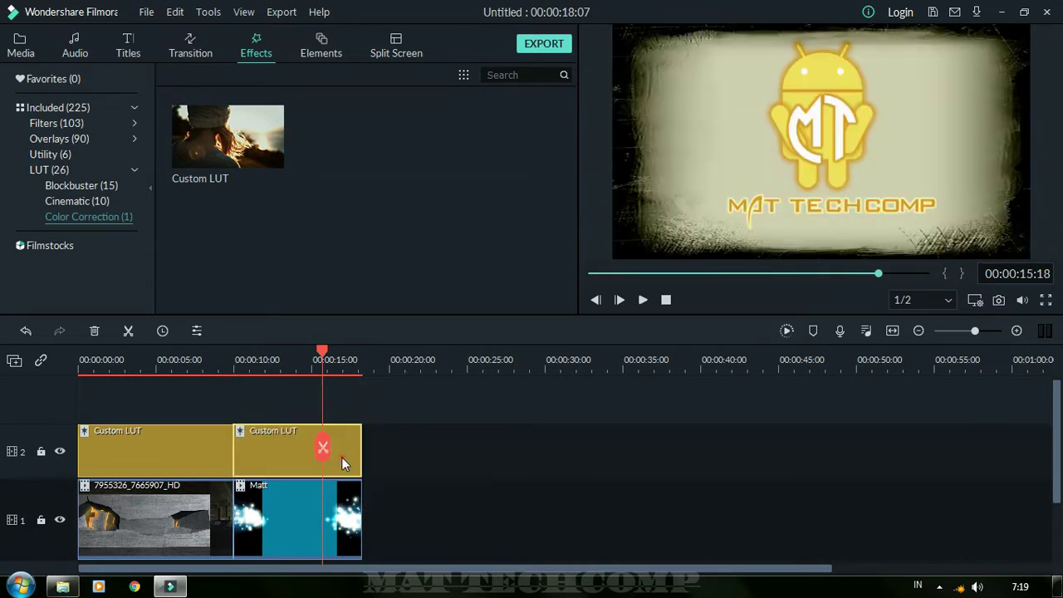
Set the 3D LUT of the second clip's Custom LUT effect to Cool Film, previewing at about 12 seconds.
left_click(266, 366)
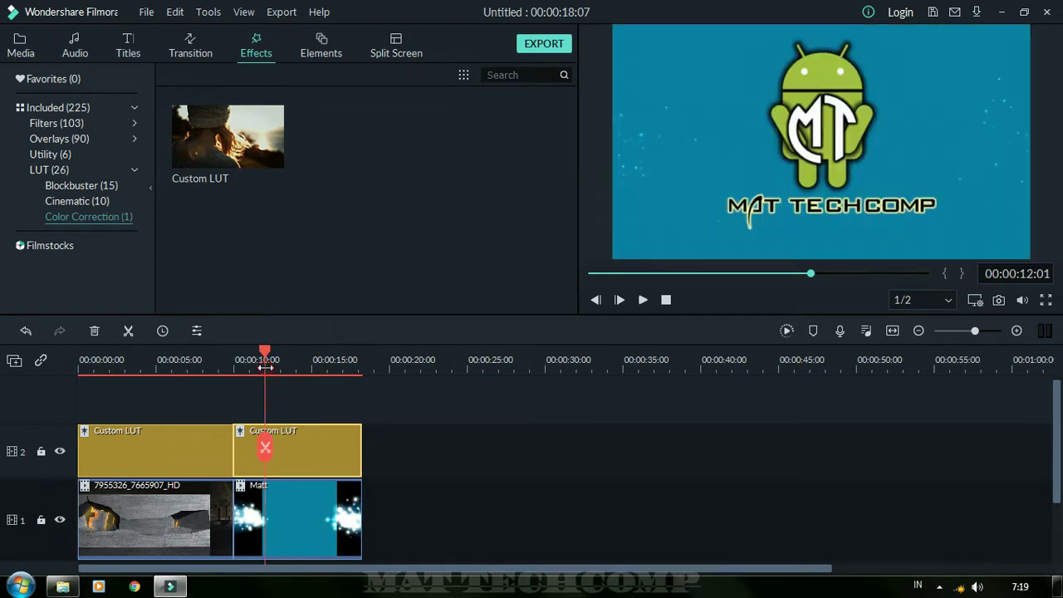
double_click(316, 459)
left_click(328, 113)
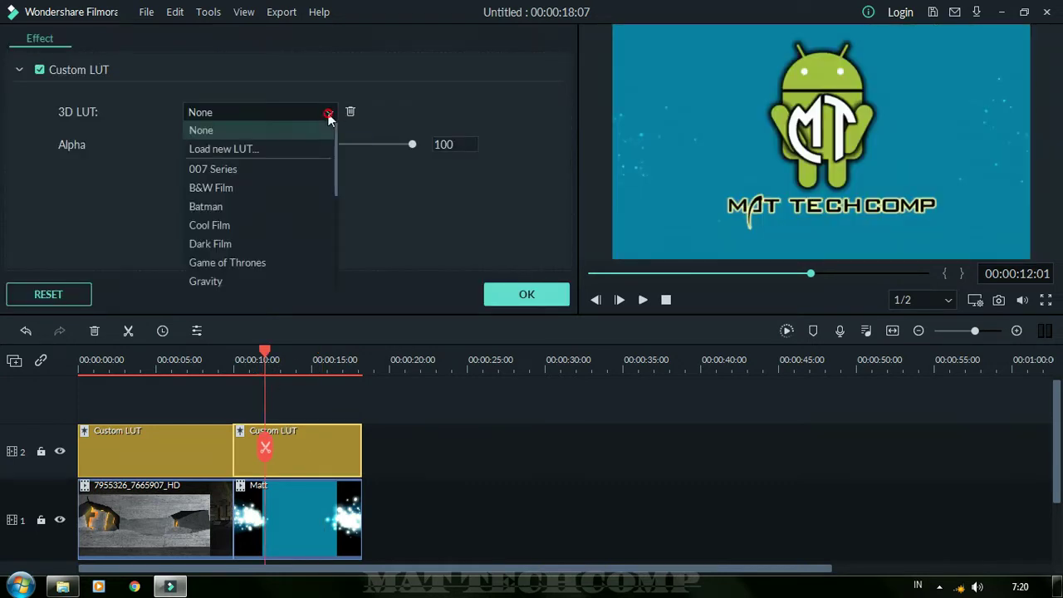
left_click(217, 225)
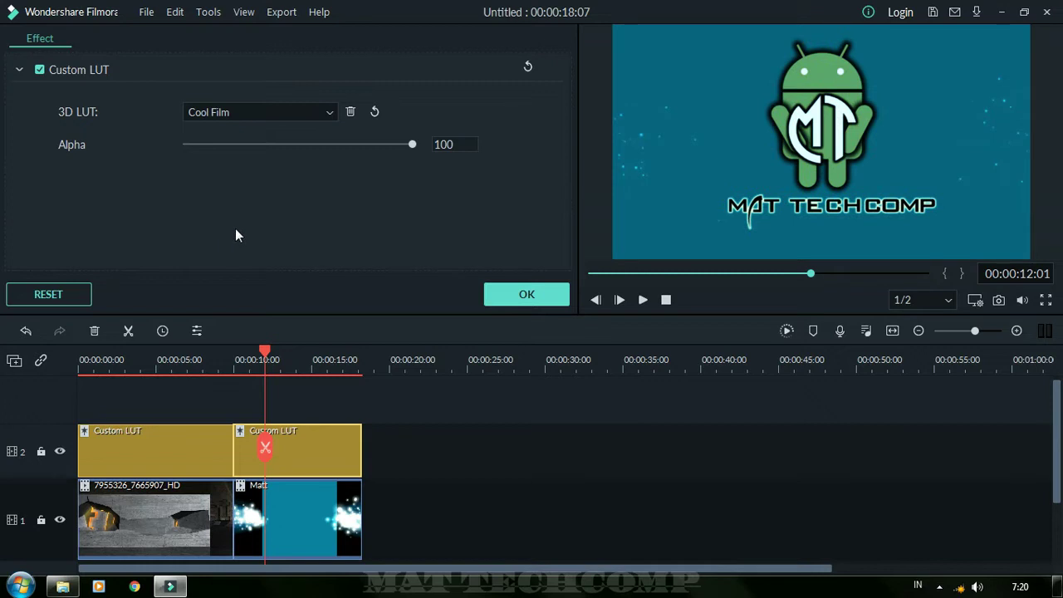
Preview the second clip's Cool Film grade up to 00:00:16:07, adjust the Custom LUT's alpha, and apply the settings.
left_click_drag(410, 145, 533, 171)
left_click(643, 300)
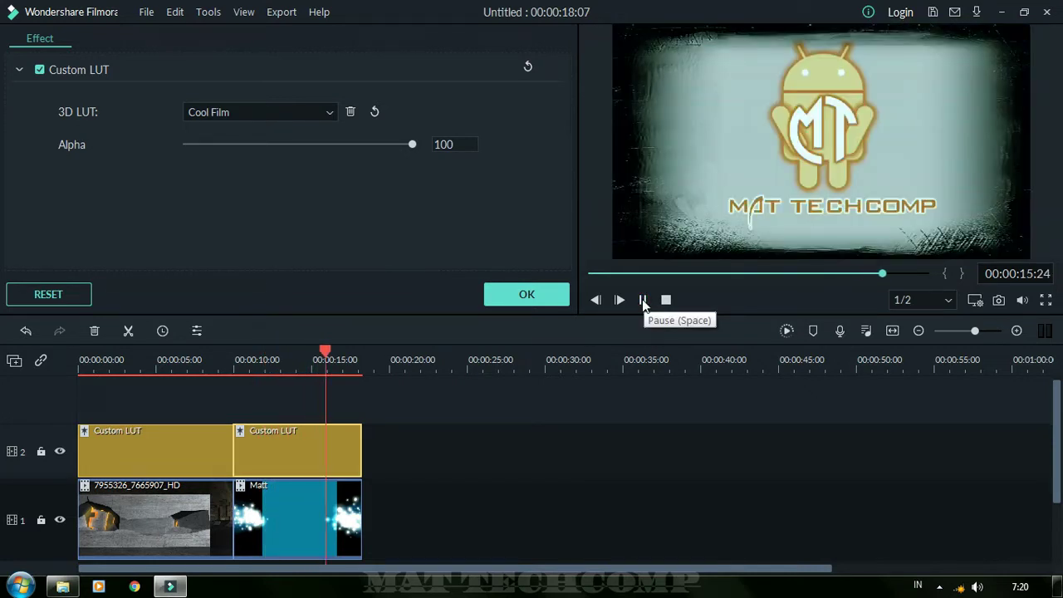
left_click(642, 299)
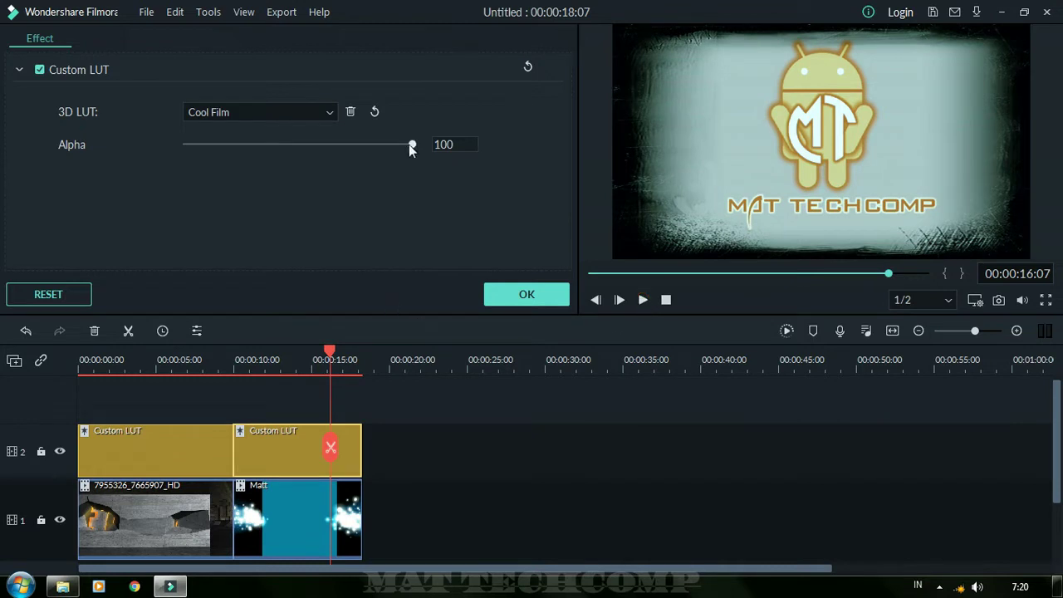
left_click_drag(411, 146, 415, 187)
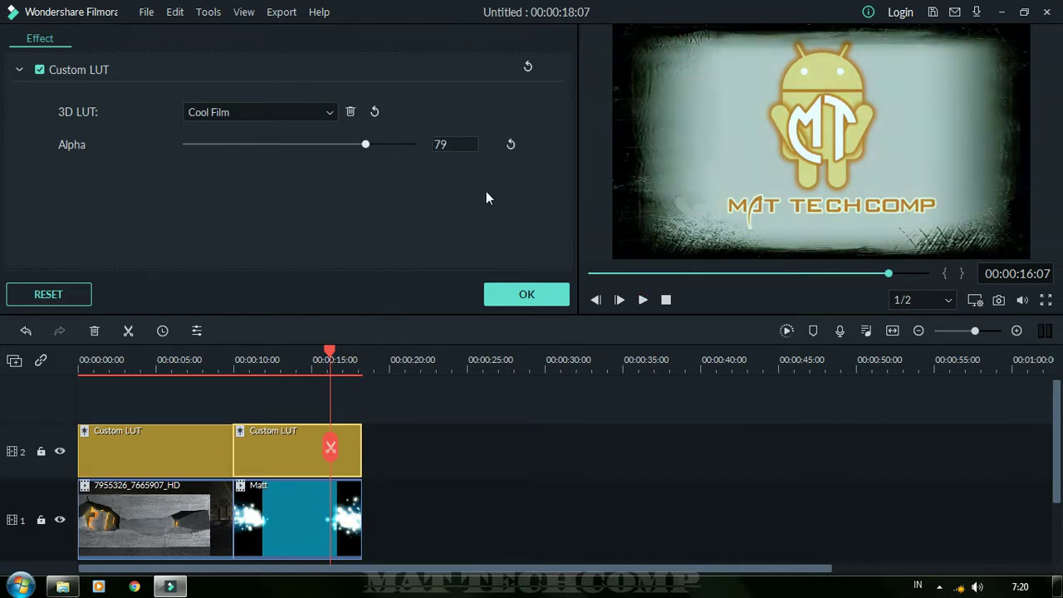
left_click_drag(487, 198, 522, 199)
left_click(526, 299)
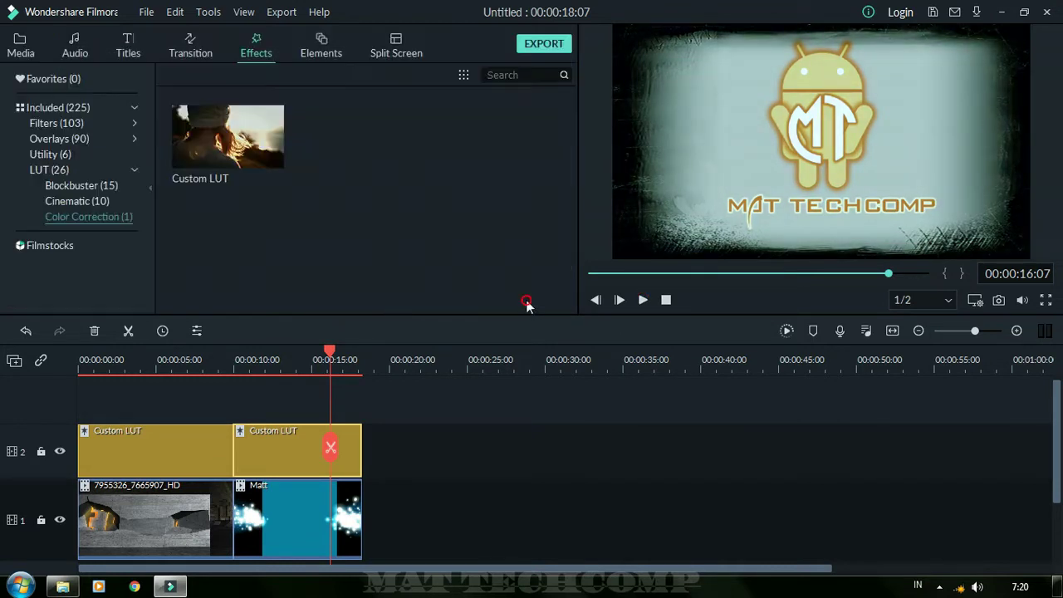
Review the second clip and its Custom LUT by scrubbing around the clip's start to 00:00:11:07.
left_click(285, 508)
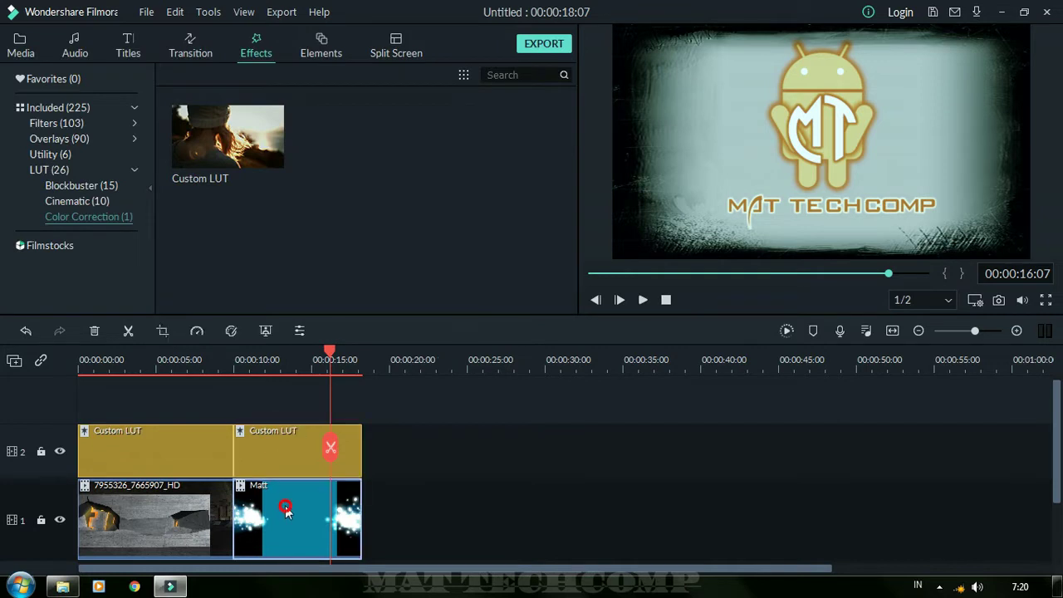
left_click(234, 361)
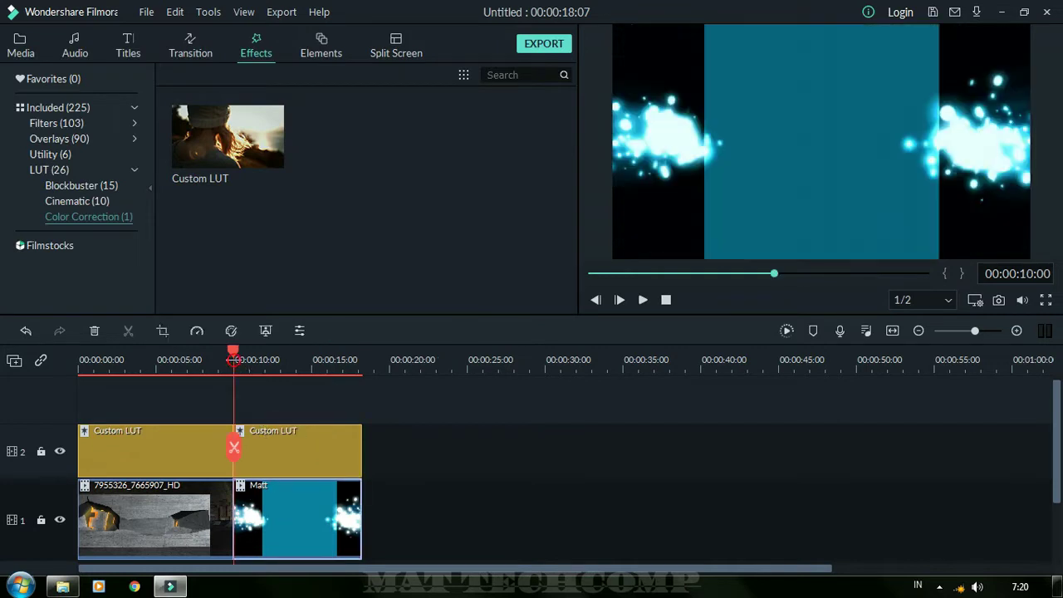
left_click_drag(233, 357, 218, 357)
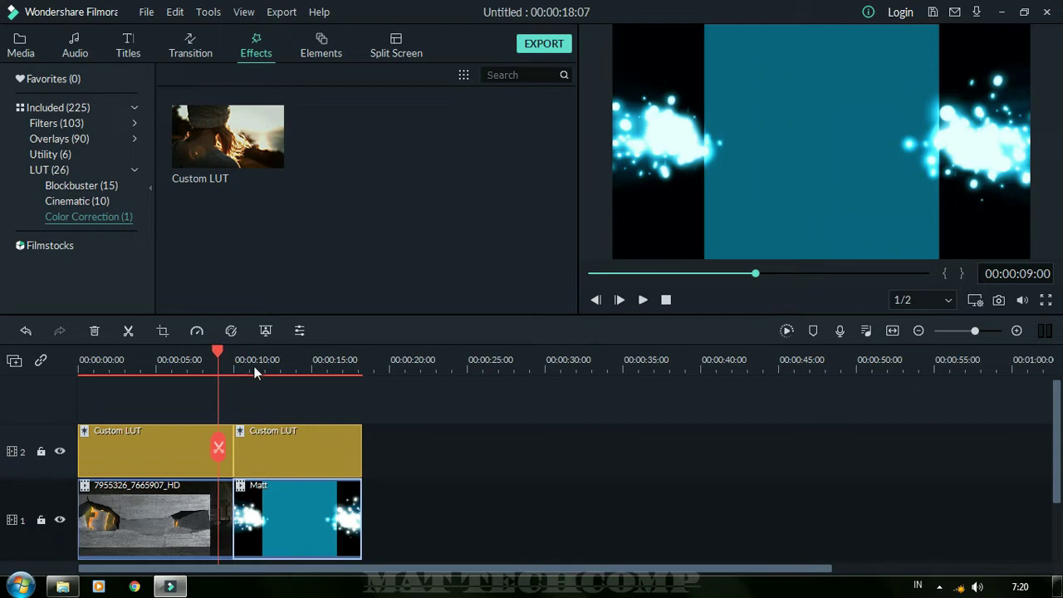
left_click_drag(286, 374, 255, 378)
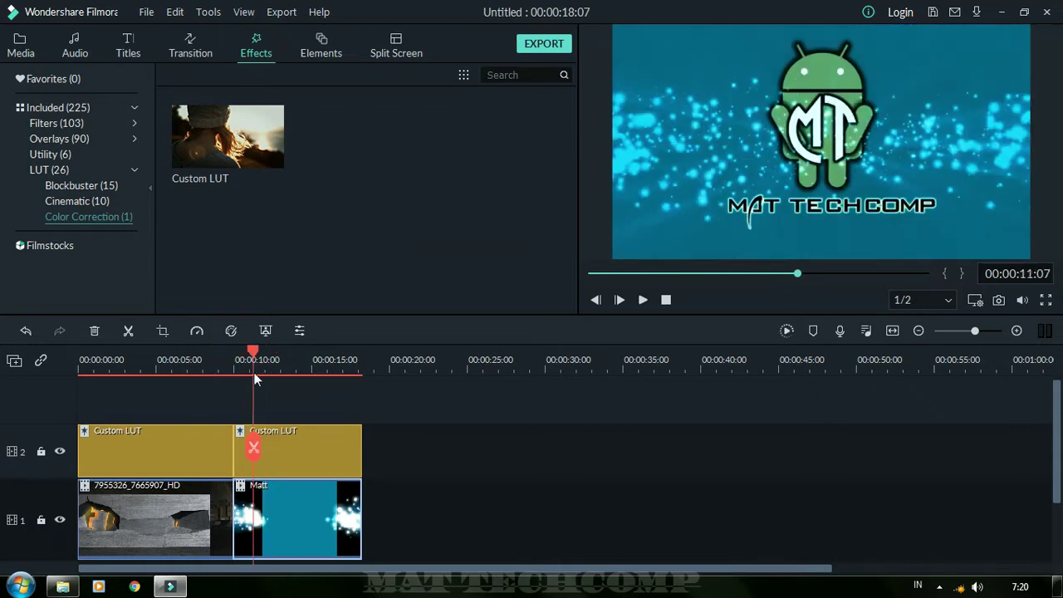
left_click(292, 456)
left_click(294, 508)
left_click(292, 456)
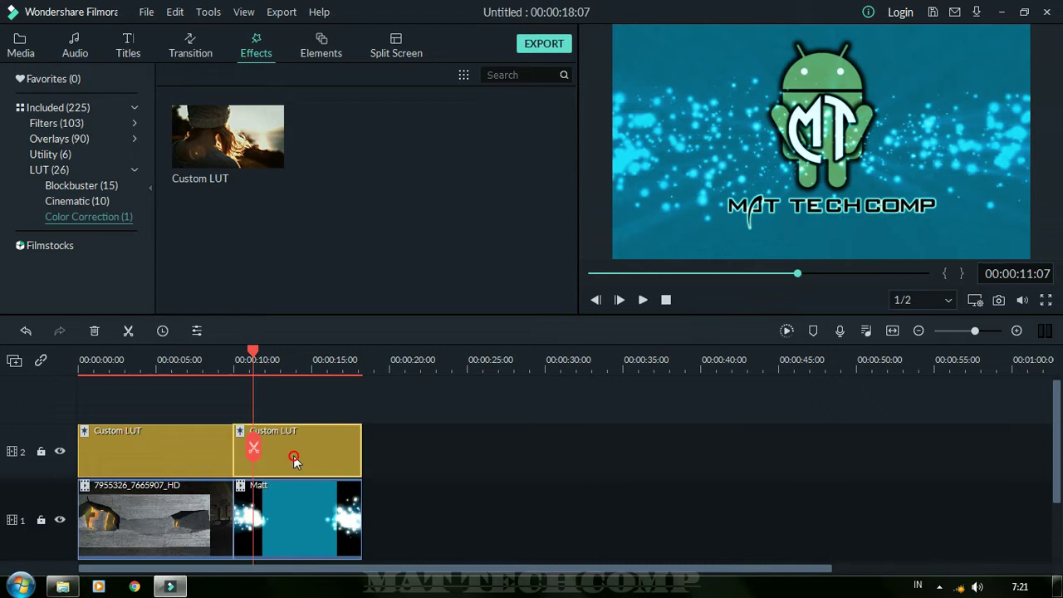
left_click(286, 514)
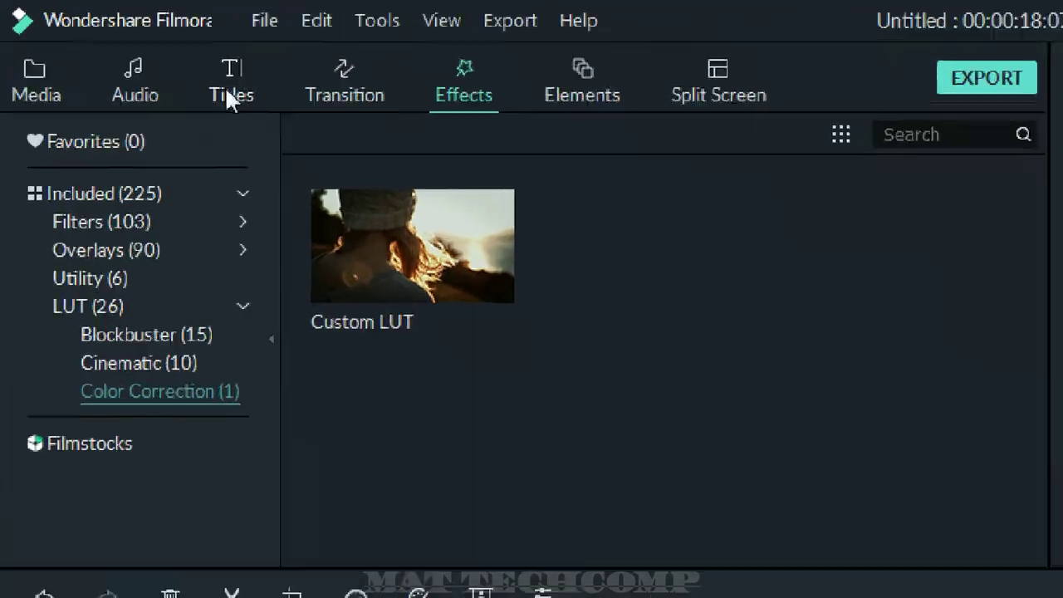
Add the Subtitle 2 title on track 3 and fit it to the second clip's full length.
left_click(229, 91)
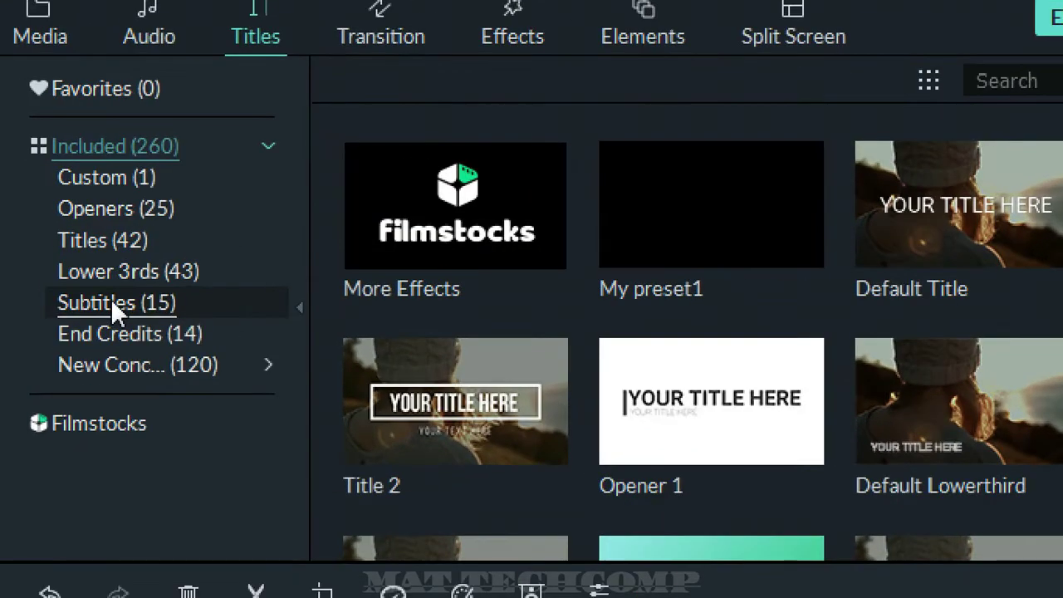
left_click(110, 301)
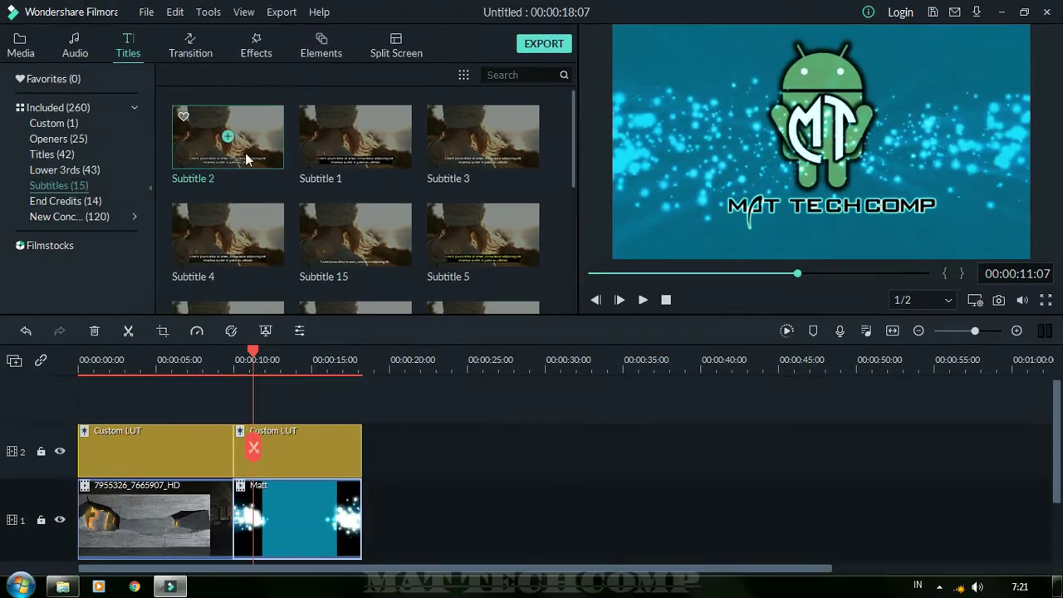
mouse_move(367, 138)
mouse_move(229, 140)
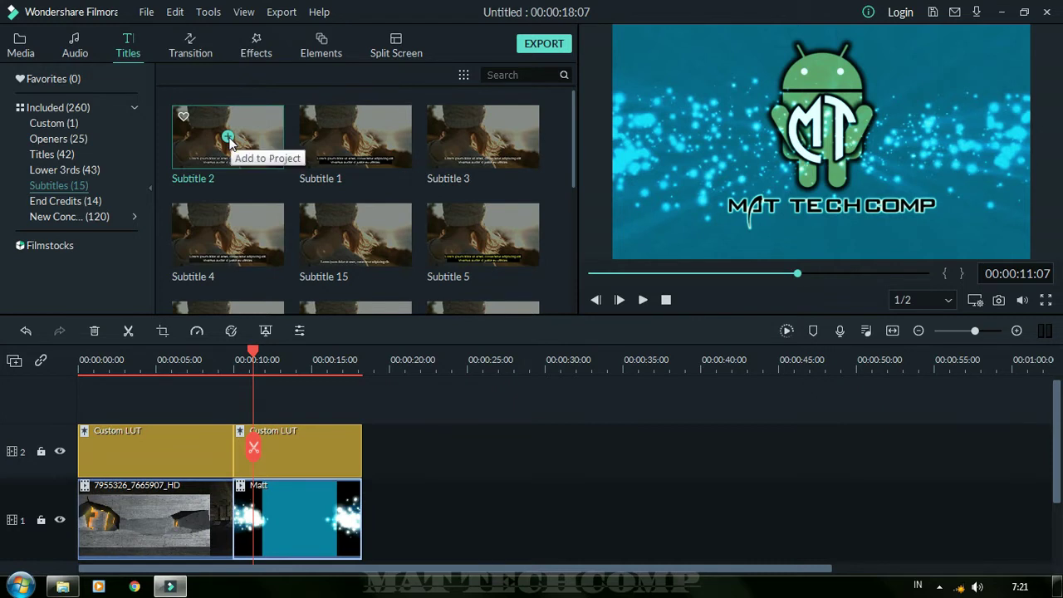
left_click(229, 138)
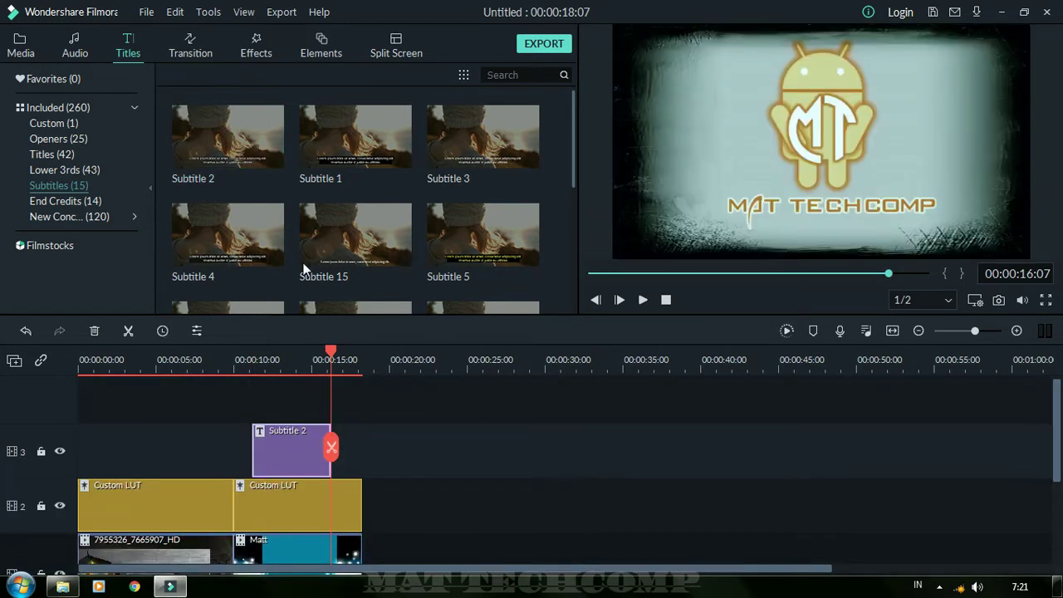
scroll(380, 303, "down", 5)
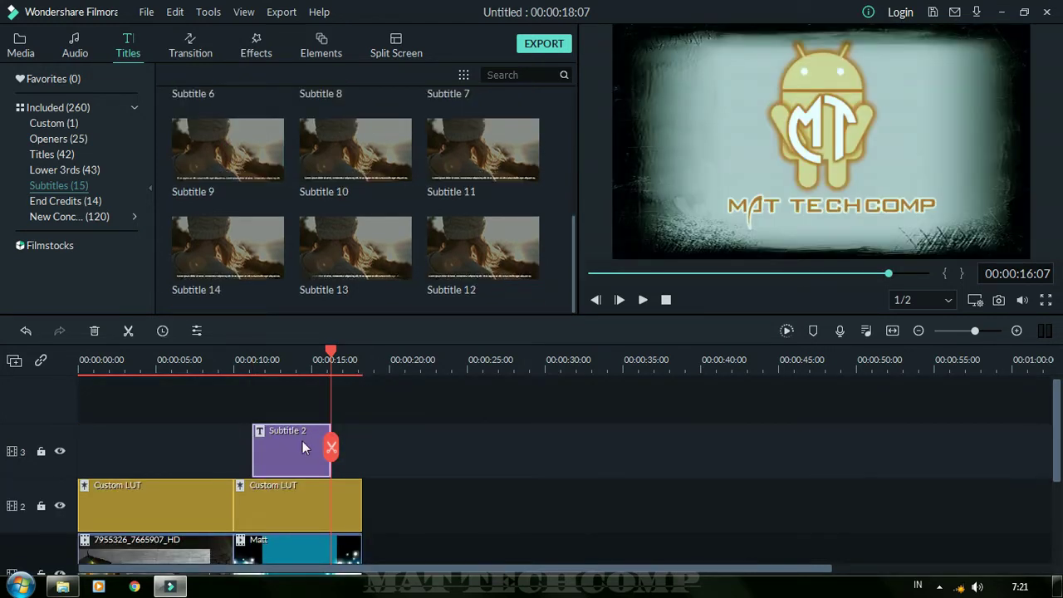
left_click_drag(299, 443, 364, 464)
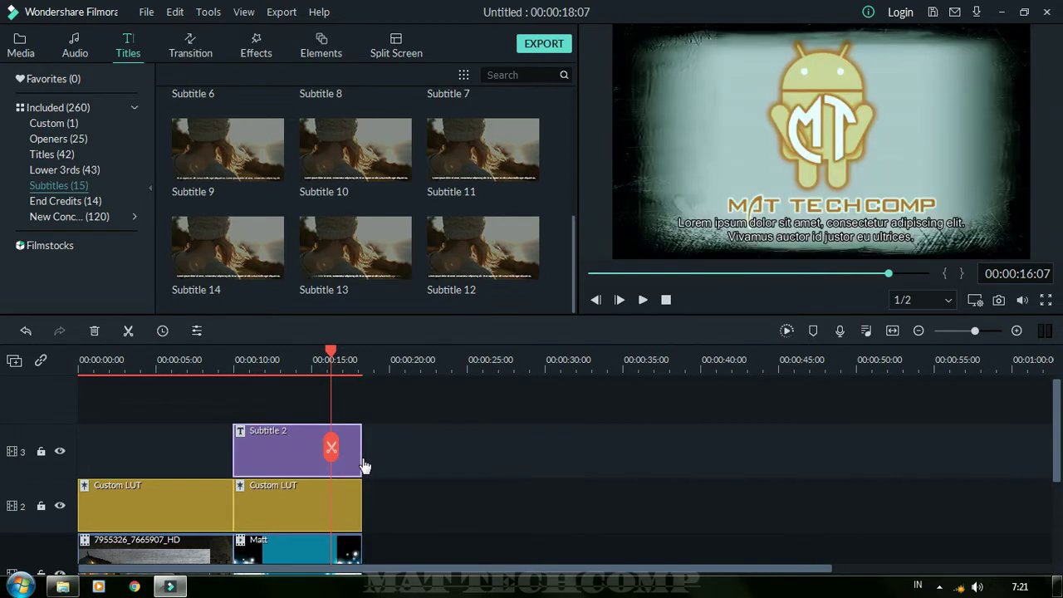
Open the Subtitle 2 title for advanced text editing and clear both of its placeholder text lines.
double_click(271, 453)
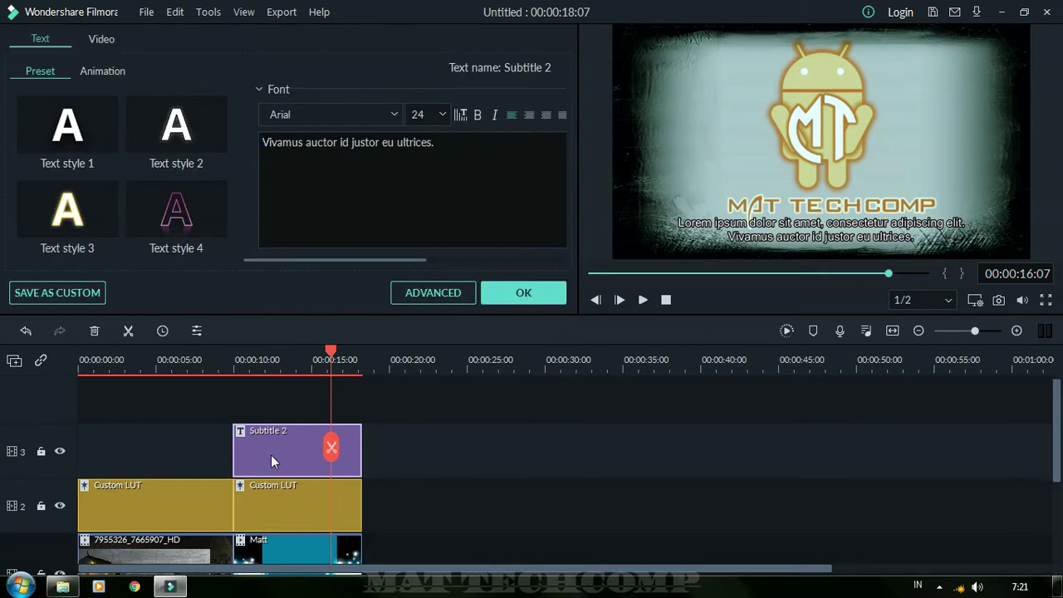
left_click(422, 292)
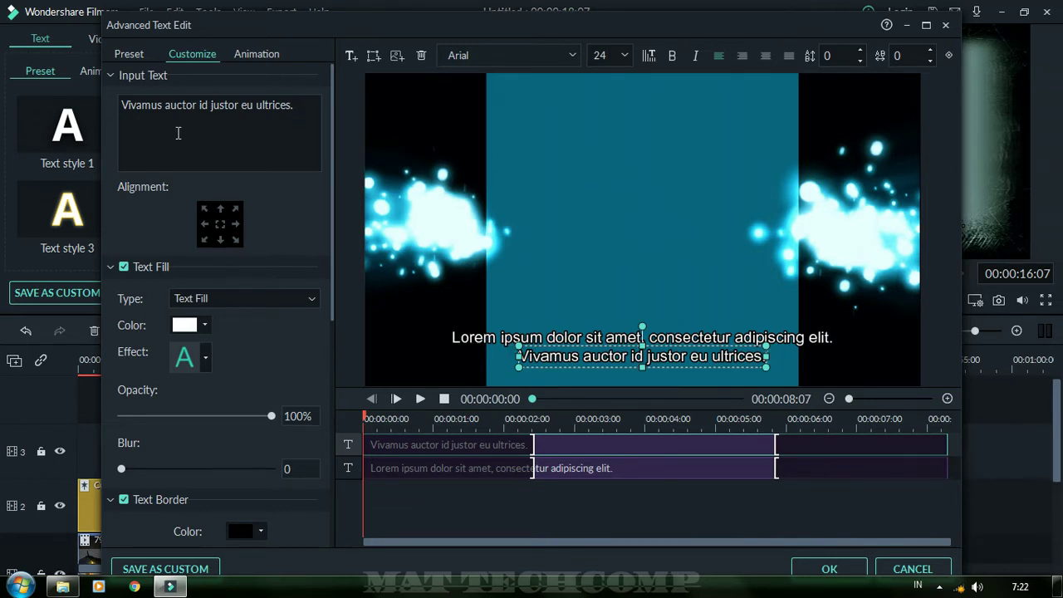
key("ctrl+a")
key("BackSpace")
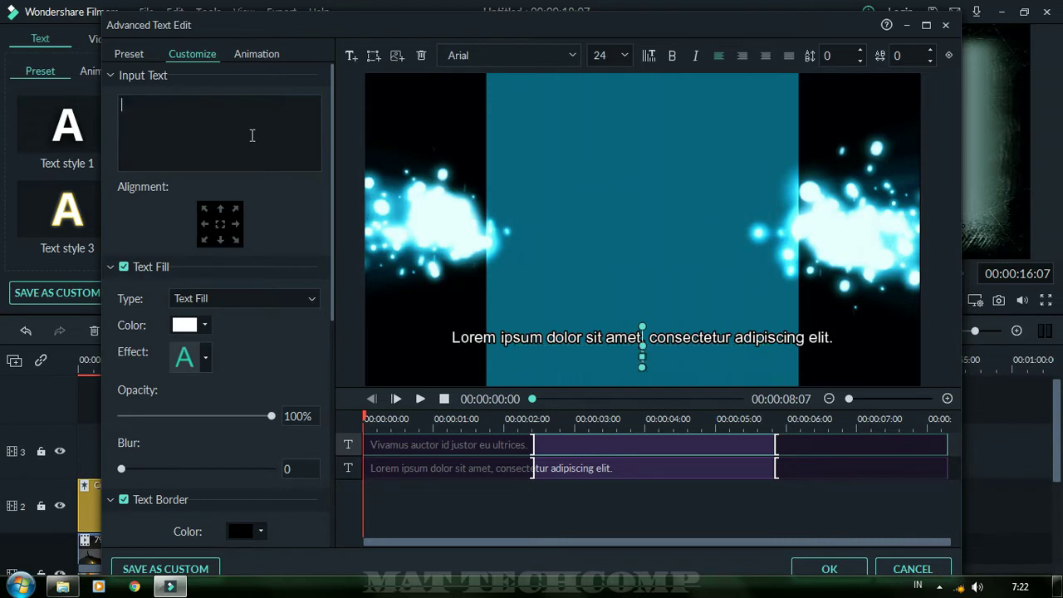
left_click(505, 342)
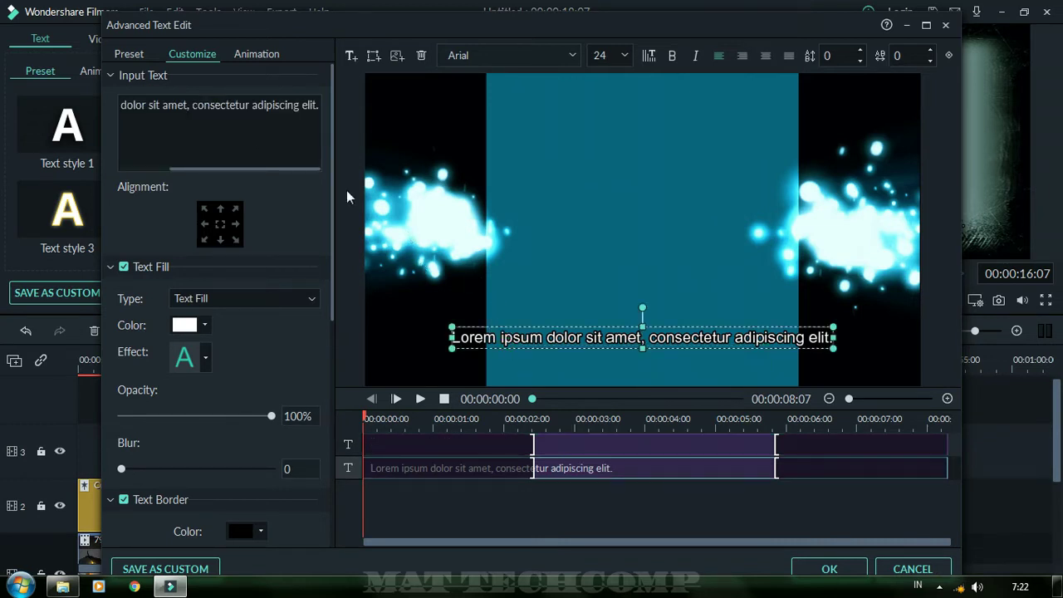
key("ctrl+a")
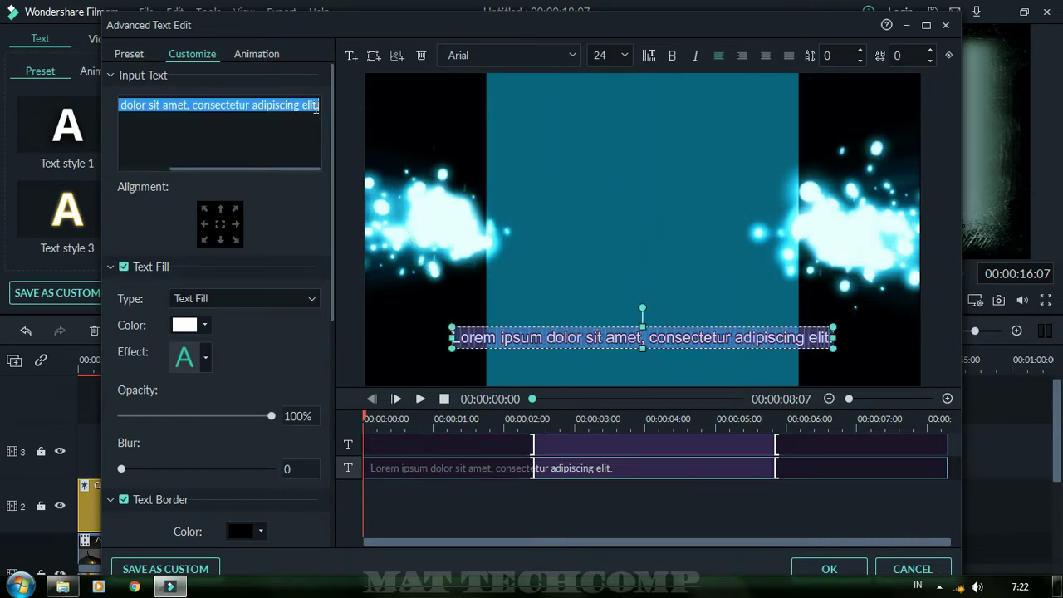
key("BackSpace")
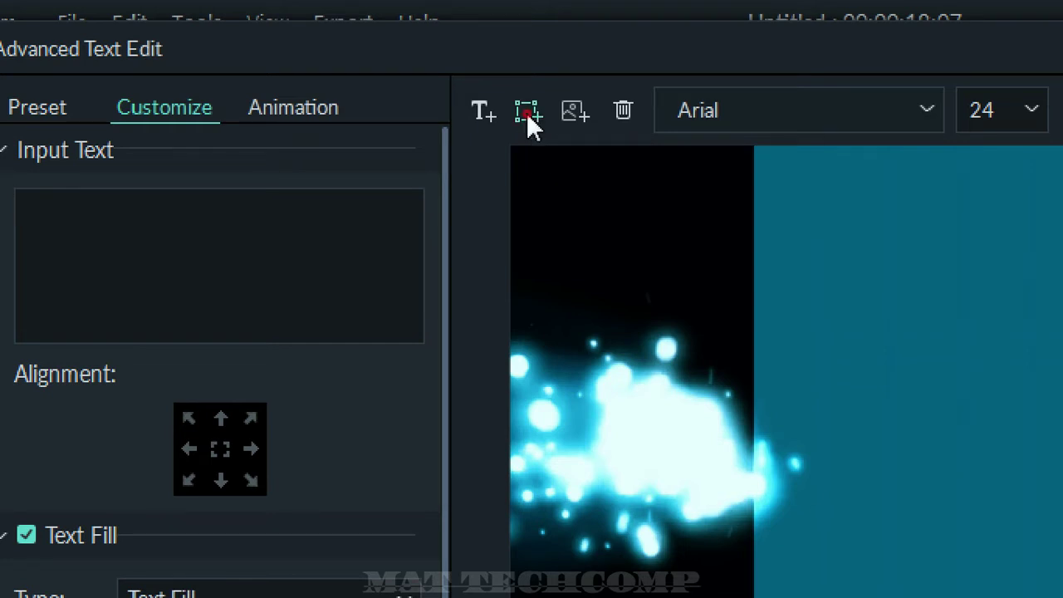
Add a rectangle shape to the title and place it in the lower-left corner of the frame.
left_click(526, 113)
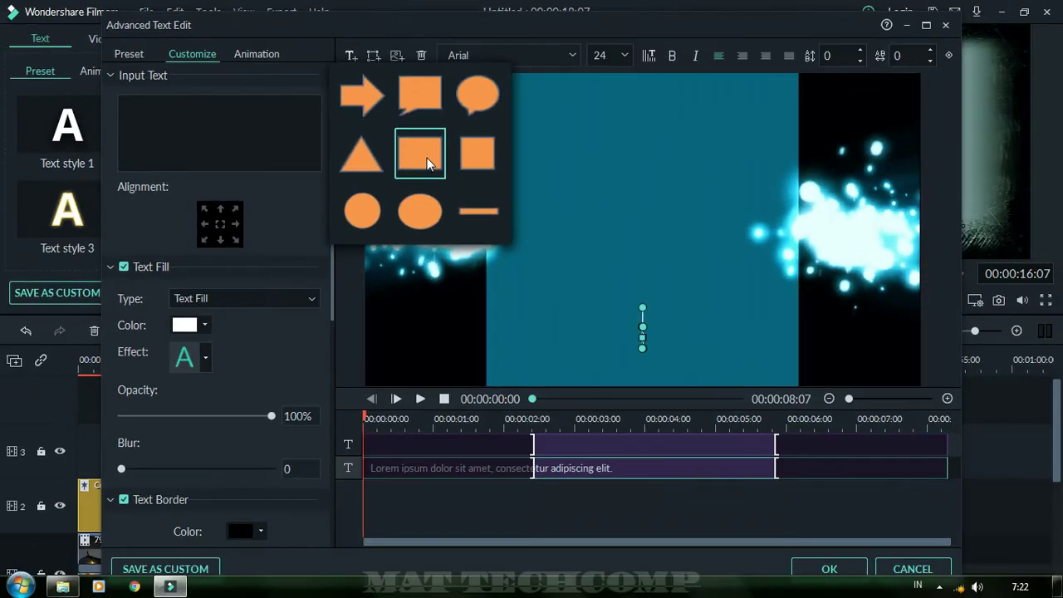
left_click(429, 164)
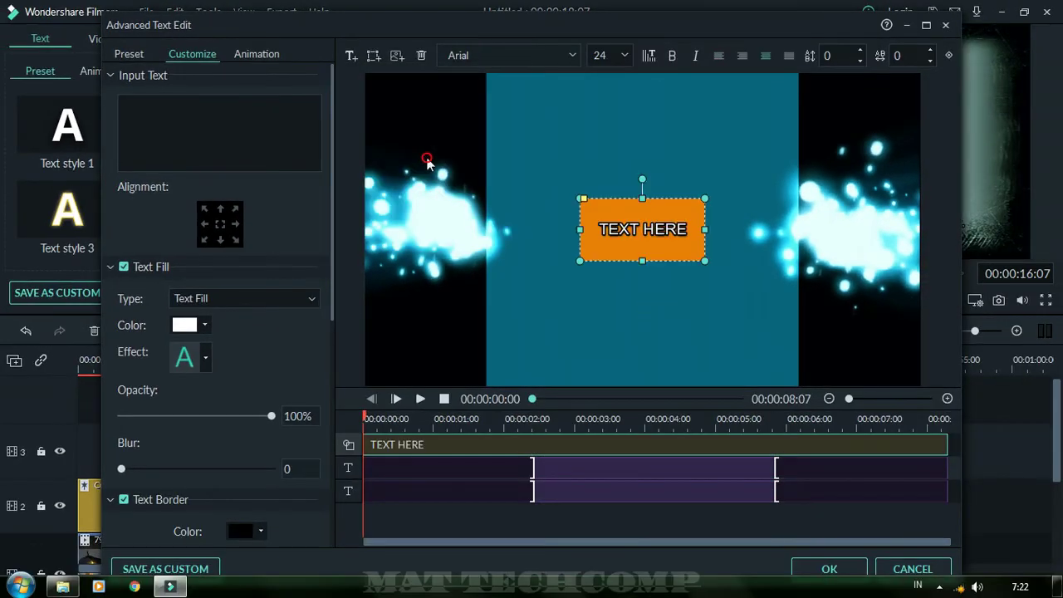
left_click(629, 216)
left_click_drag(615, 223, 385, 344)
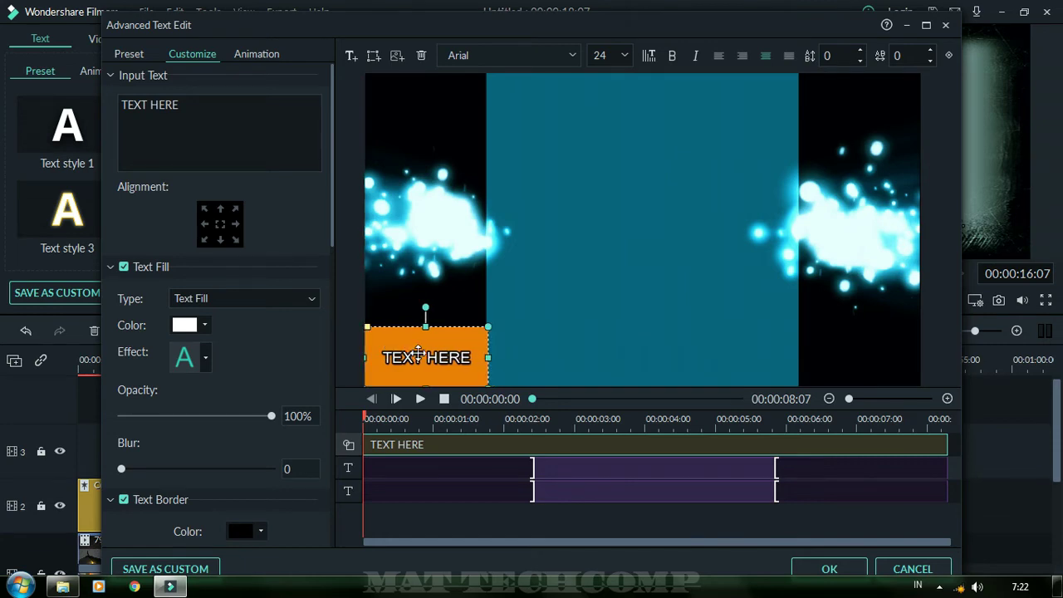
Delete the "TEXT HERE" placeholder text from the rectangle shape.
double_click(419, 357)
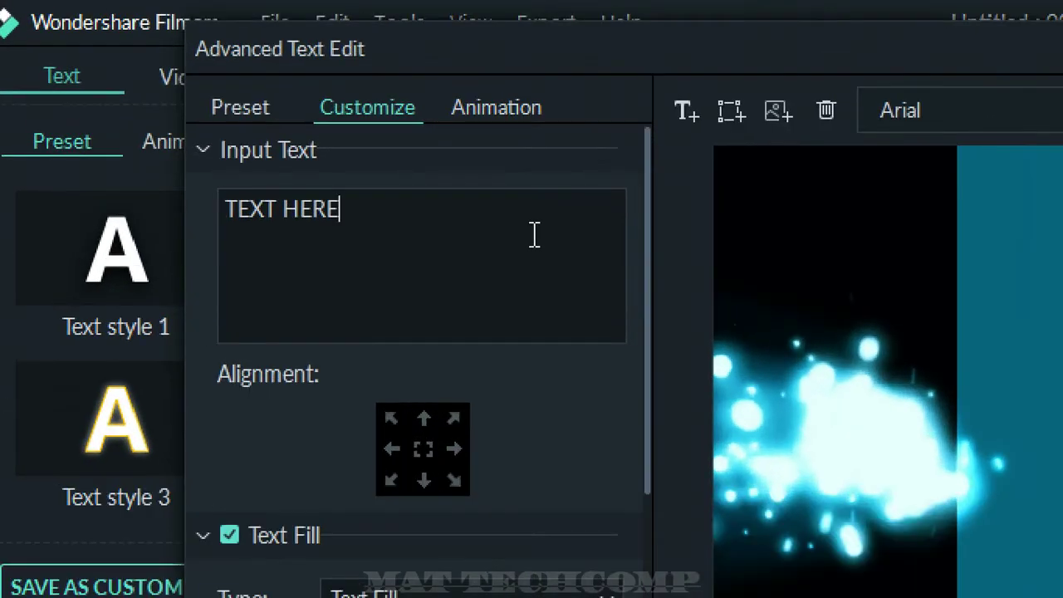
key("BackSpace")
key("BackSpace")
key("BackSpace")
key("BackSpace")
key("BackSpace")
key("BackSpace")
key("BackSpace")
key("BackSpace")
key("BackSpace")
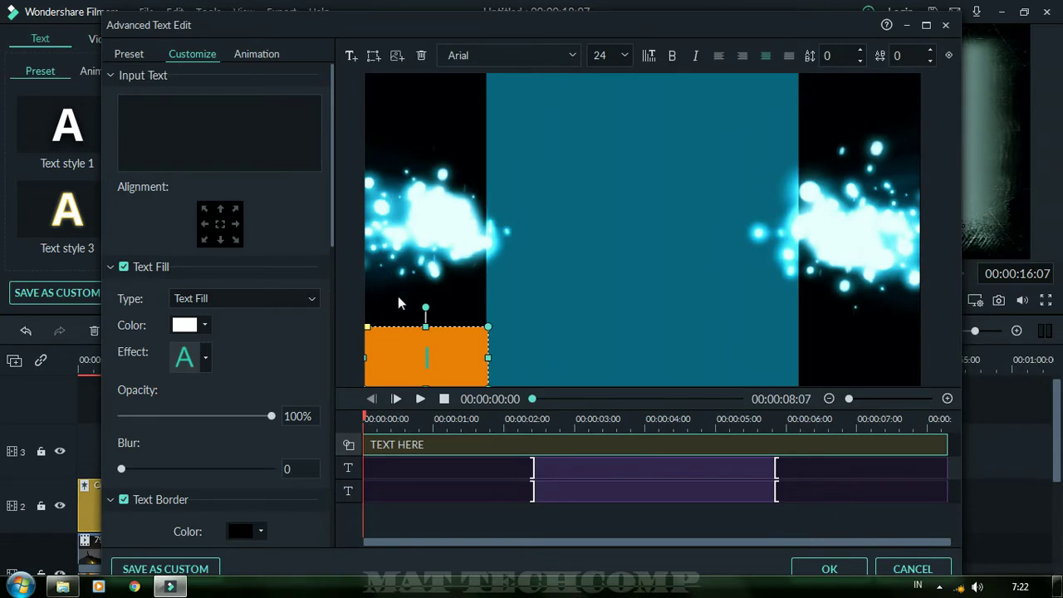
Stretch the rectangle across the frame's full width and reduce its height to a thin bar along the bottom edge.
left_click_drag(489, 359, 978, 370)
left_click_drag(681, 339, 656, 362)
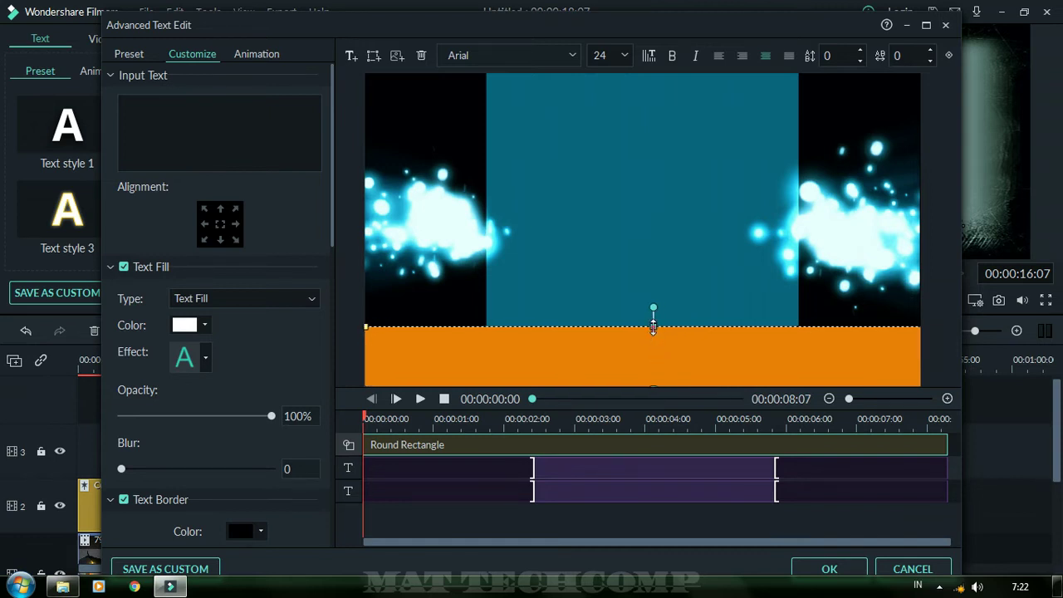
left_click_drag(653, 327, 654, 365)
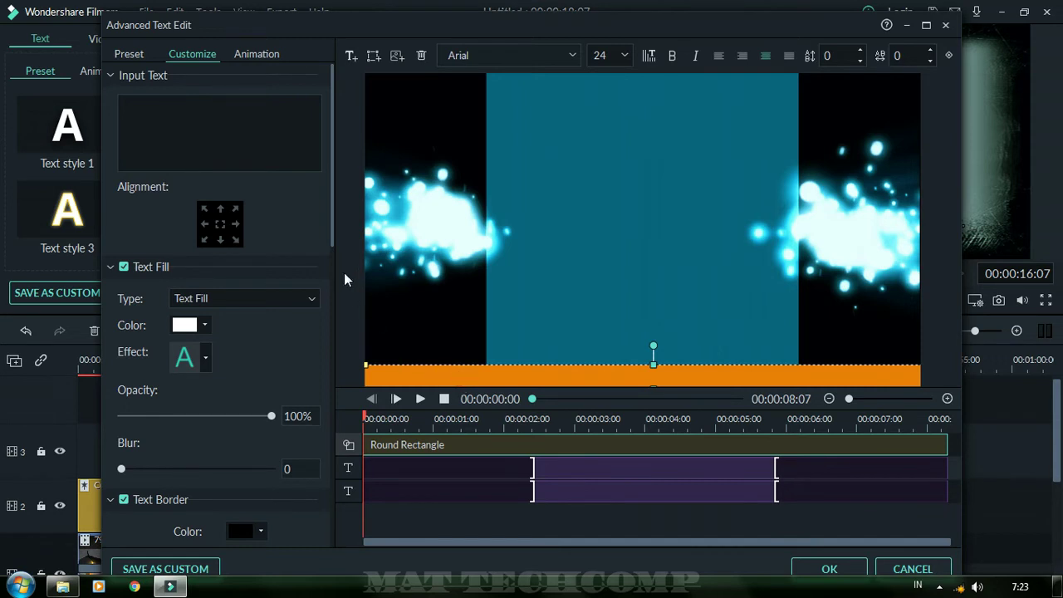
Set the bottom bar's shape fill color to black.
left_click_drag(332, 230, 336, 402)
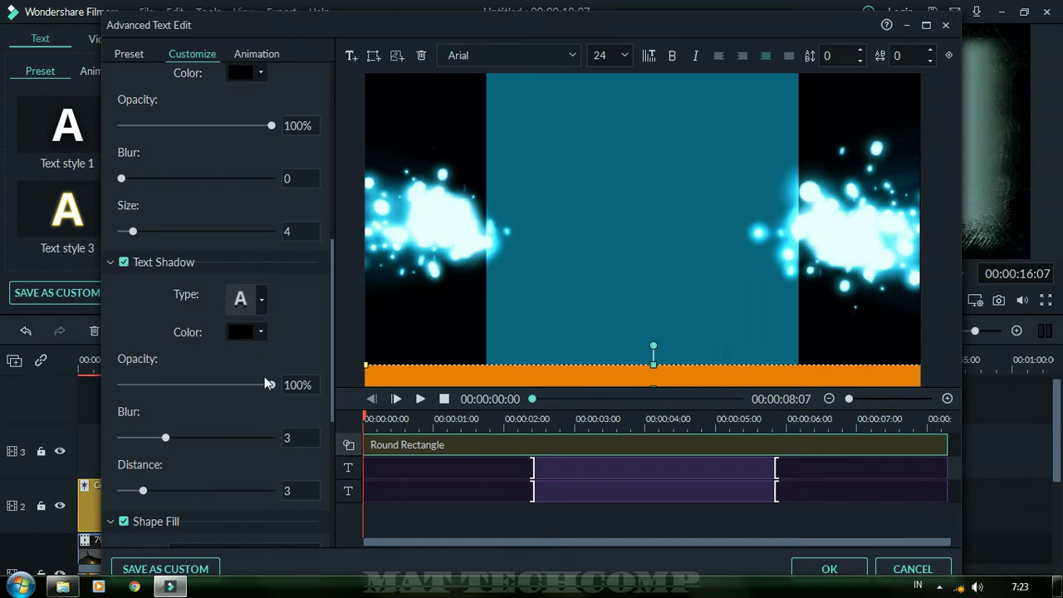
left_click_drag(331, 378, 335, 527)
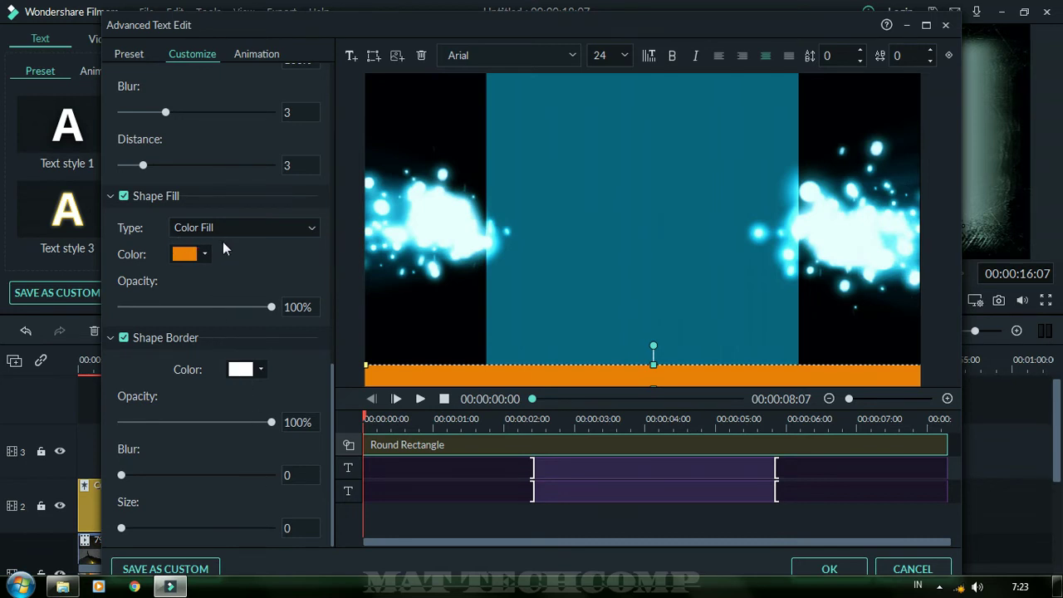
left_click(204, 259)
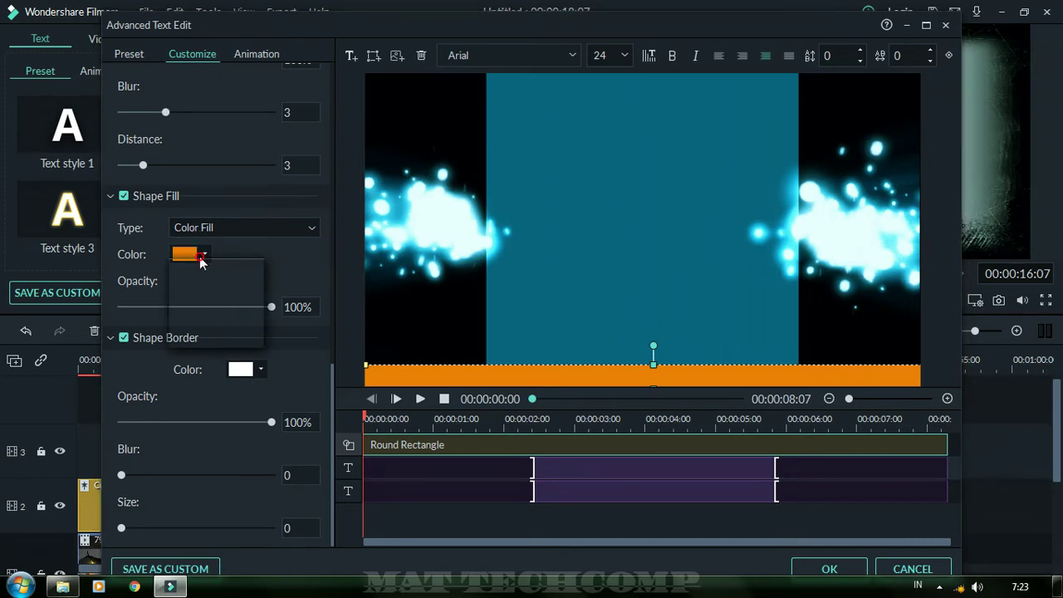
left_click(177, 328)
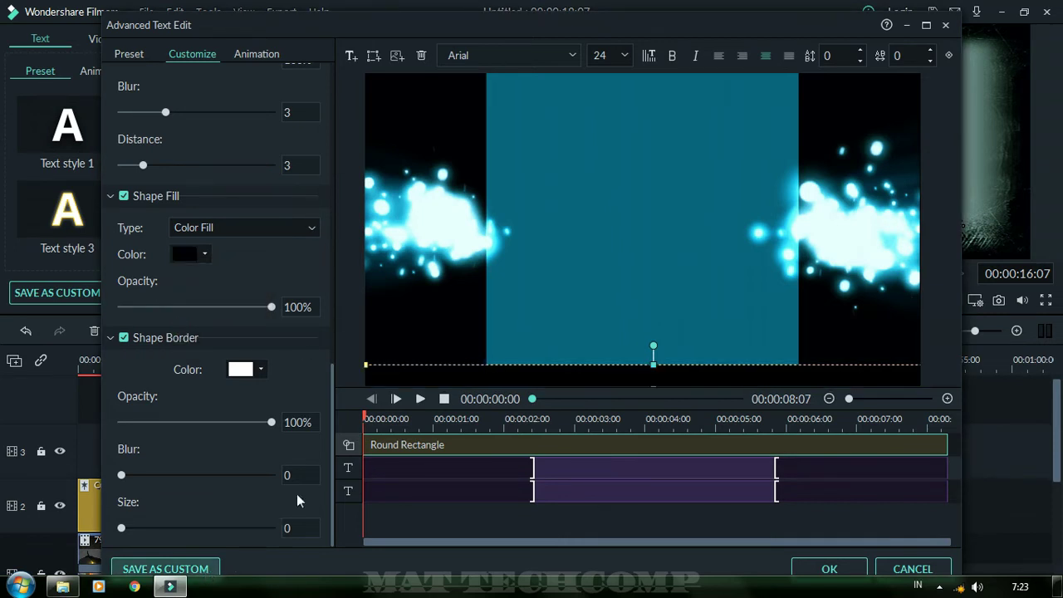
Add a second rectangle shape to the title in the middle of the frame.
left_click(505, 235)
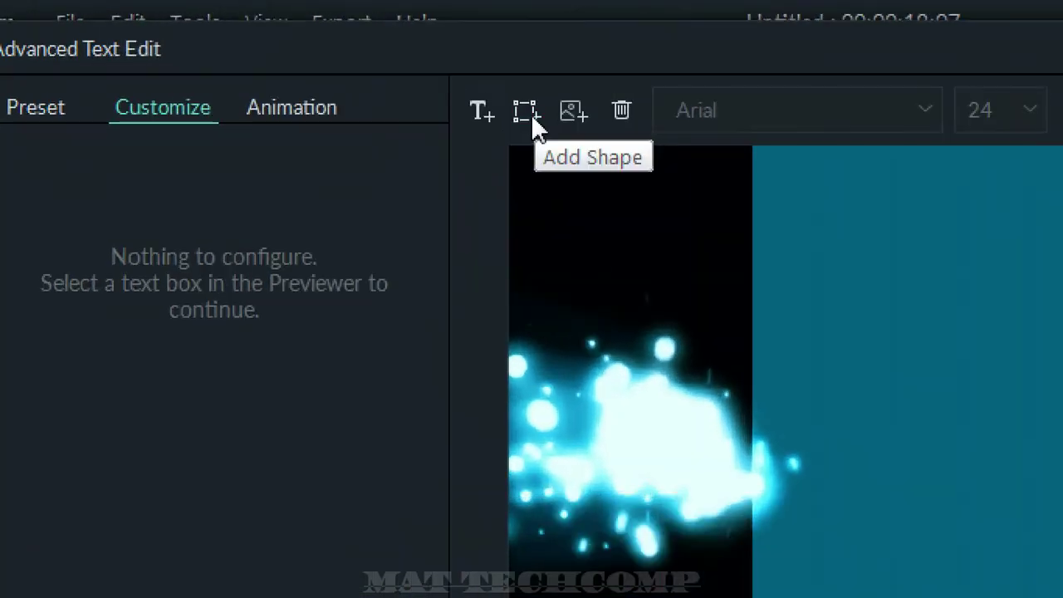
left_click(530, 114)
left_click(624, 326)
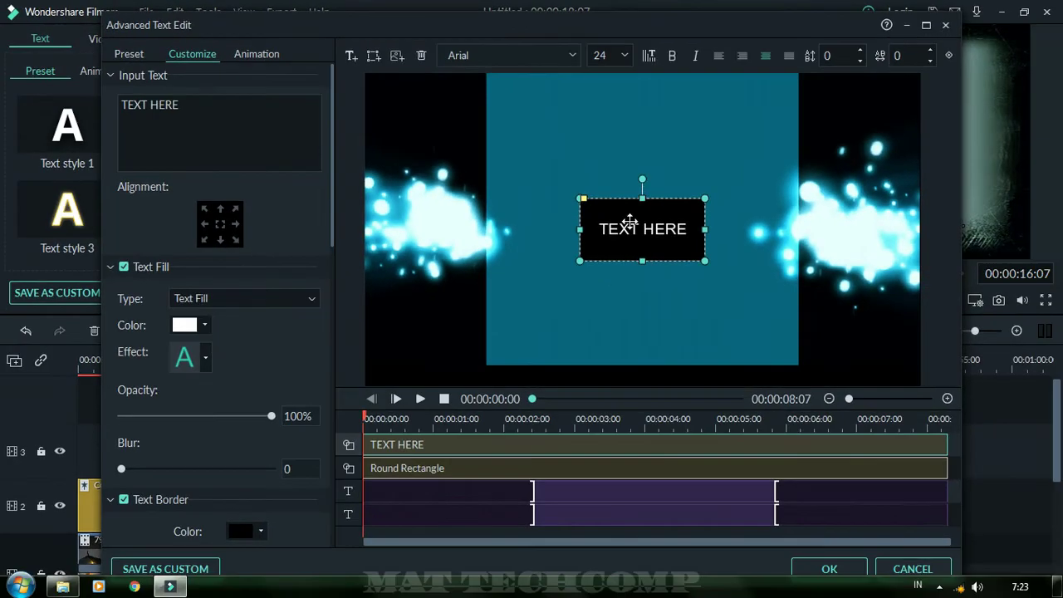
Delete the "TEXT HERE" placeholder text from the second rectangle shape.
left_click(1041, 449)
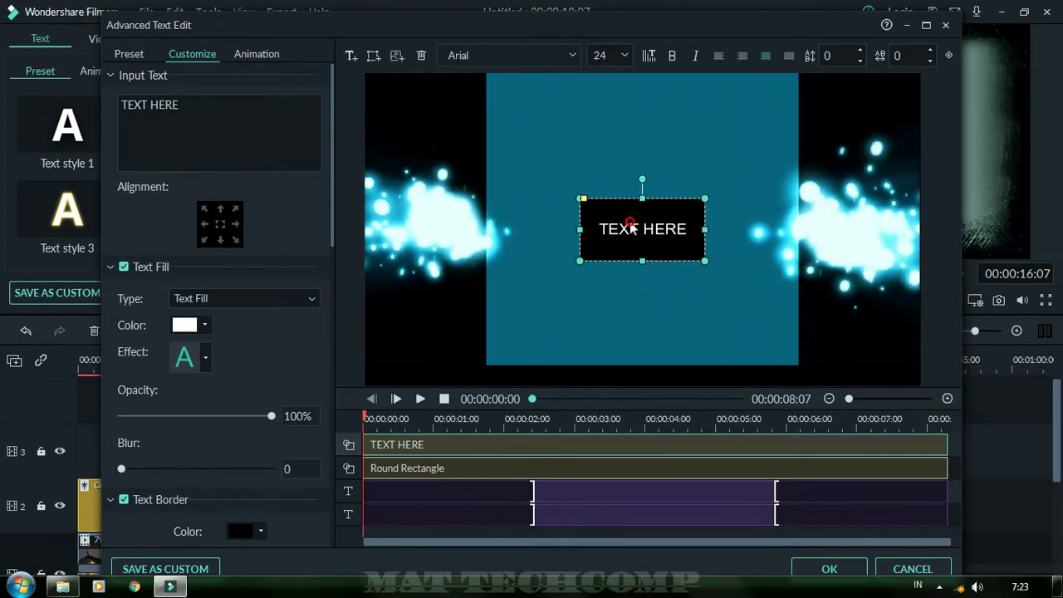
left_click(274, 118)
key("BackSpace")
key("BackSpace")
key("BackSpace")
key("BackSpace")
key("BackSpace")
key("BackSpace")
key("BackSpace")
key("BackSpace")
key("BackSpace")
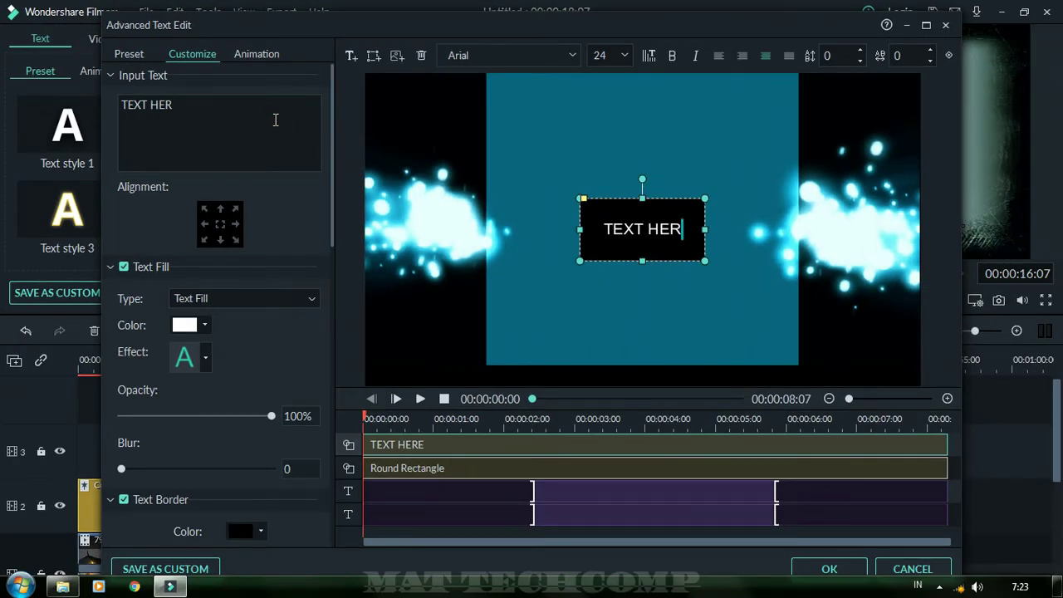
Stretch the second rectangle across the frame's full width and position it as a thin black bar along the top edge.
left_click_drag(579, 229, 340, 222)
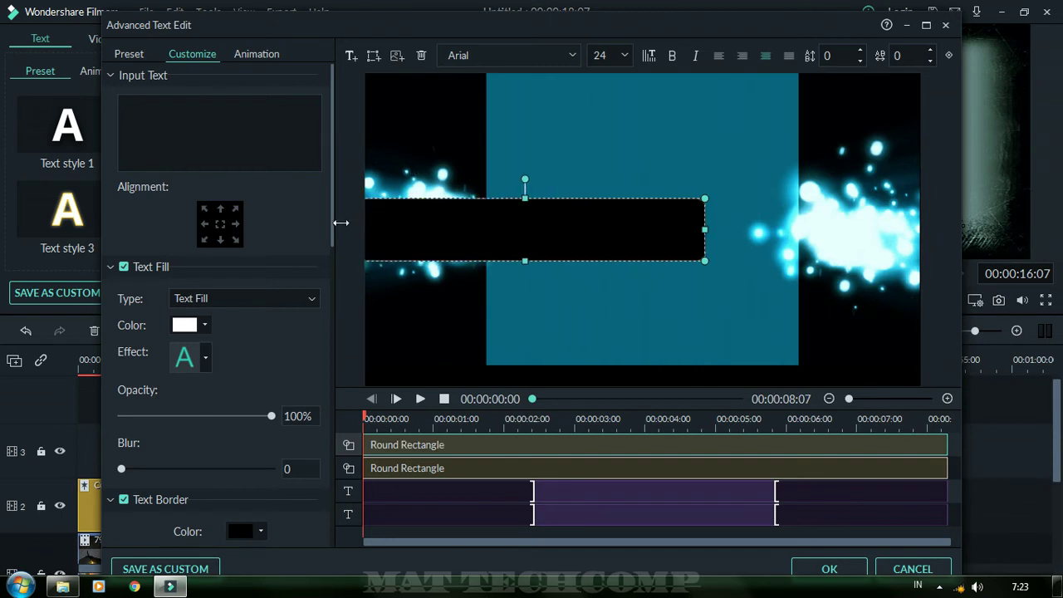
left_click(706, 225)
left_click_drag(705, 229, 973, 236)
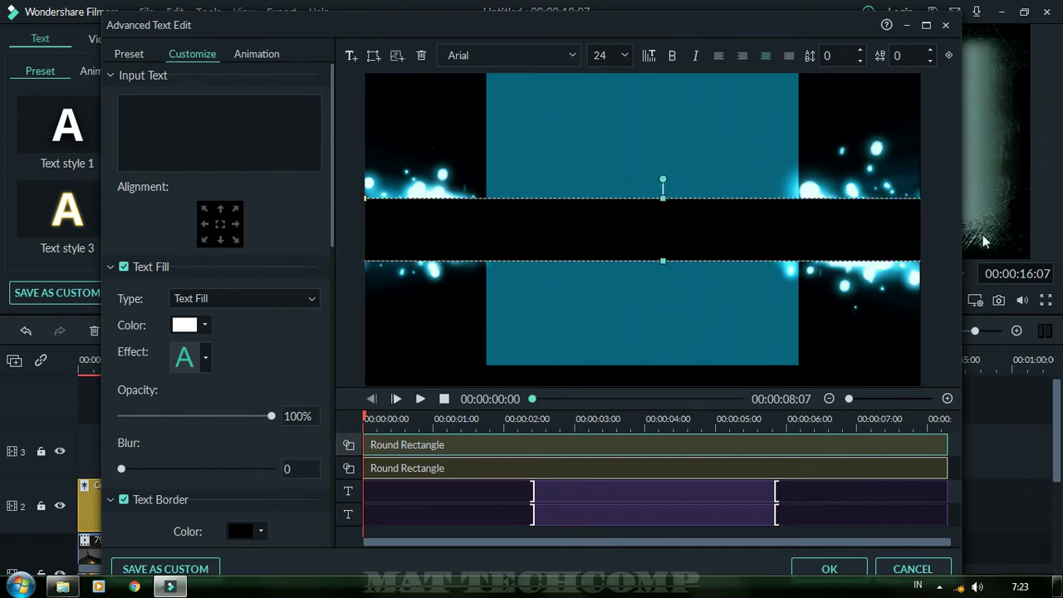
left_click_drag(659, 263, 658, 82)
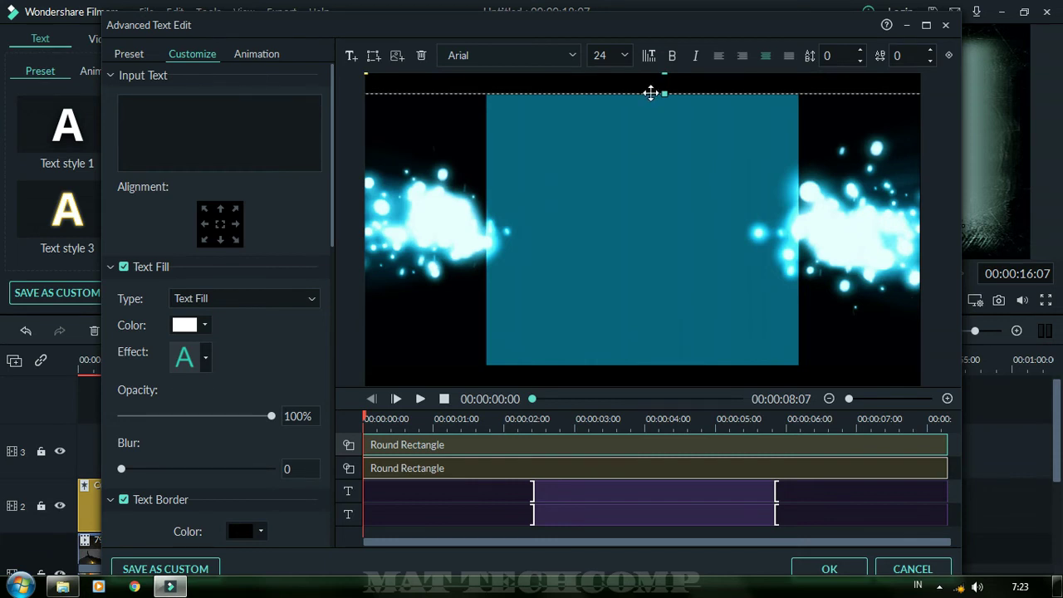
Save the letterbox title as the custom preset "My preset1", overwriting the existing preset.
left_click(193, 564)
left_click(547, 348)
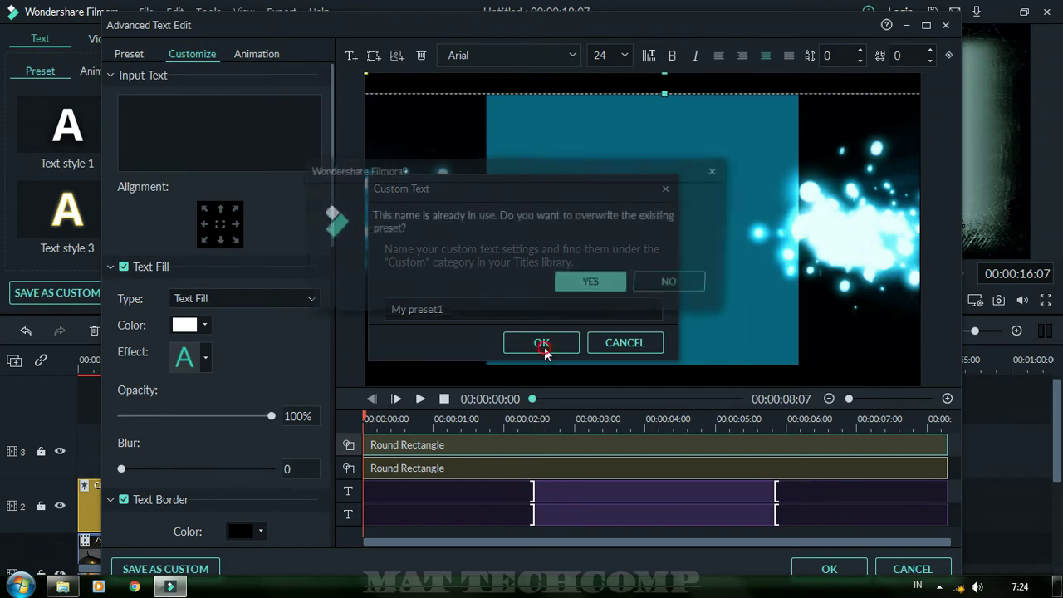
left_click(587, 287)
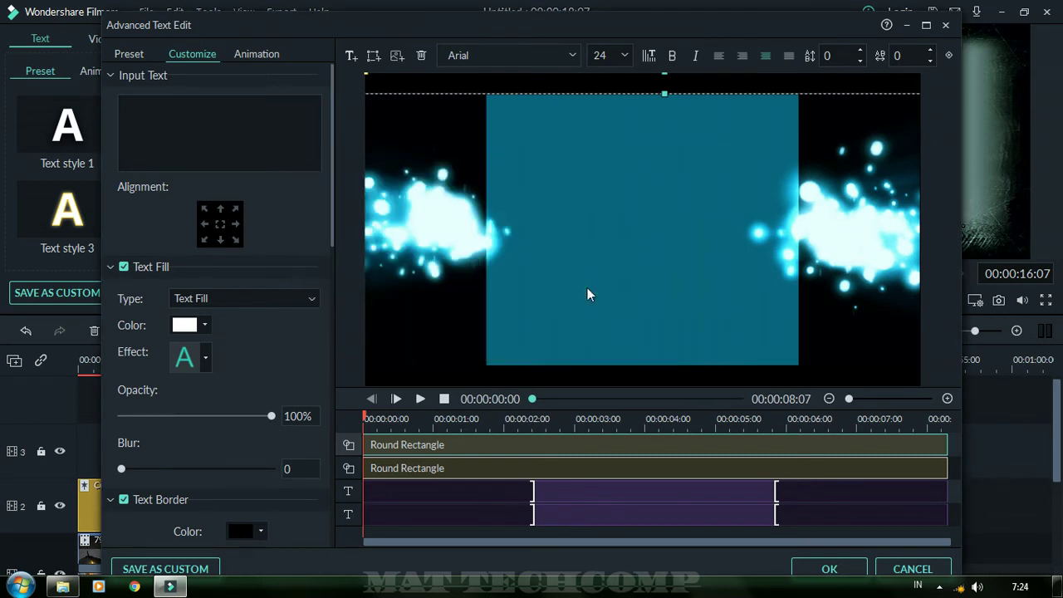
Close the advanced text editor and accept the Subtitle 2 title's changes.
left_click(945, 25)
left_click(538, 312)
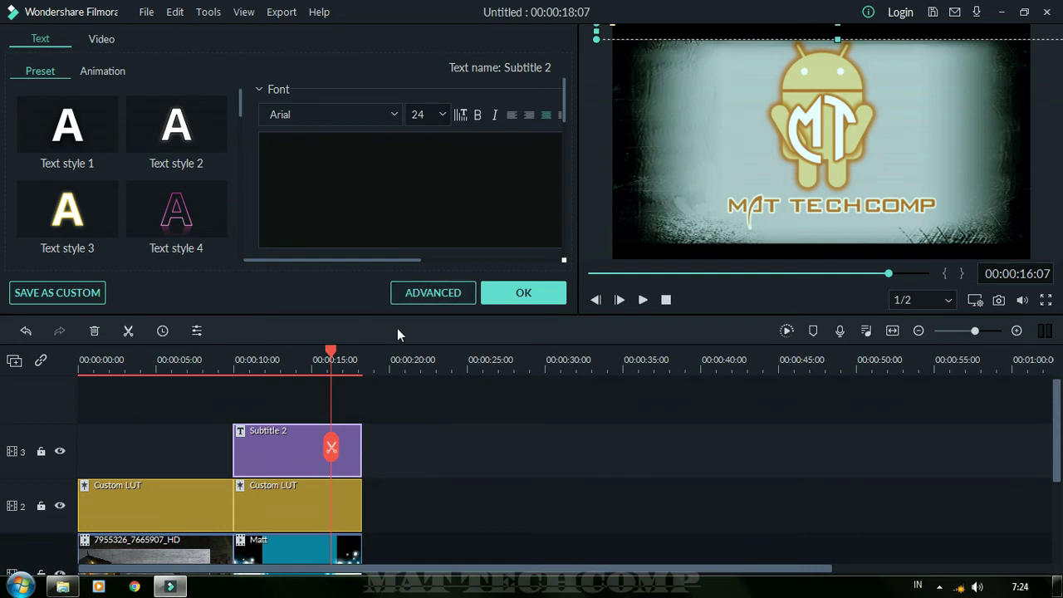
left_click(498, 294)
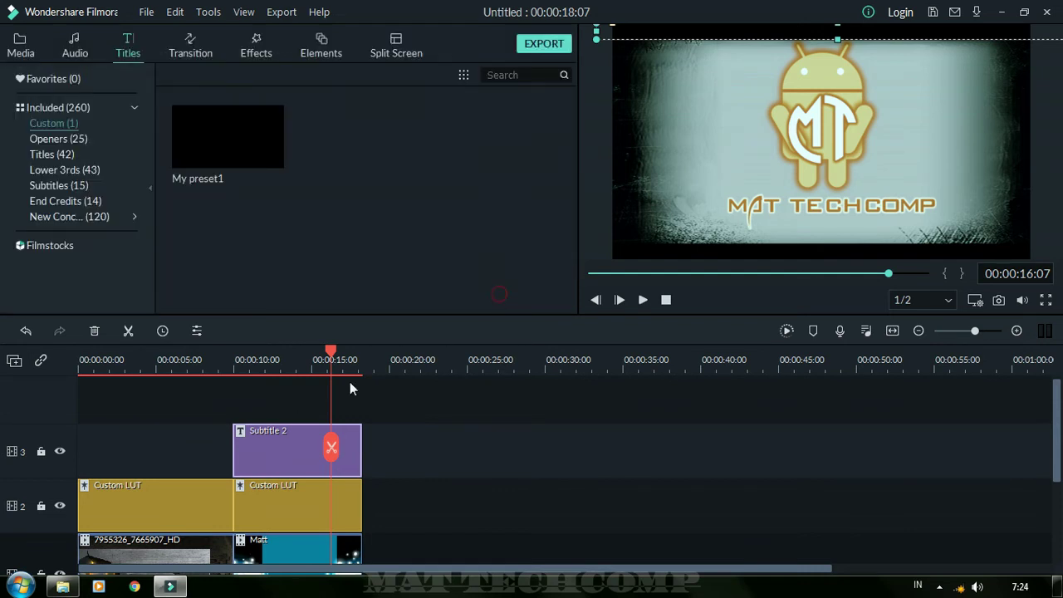
Play back the timeline from the start and around the second clip to review the letterbox bars and film look.
left_click(229, 364)
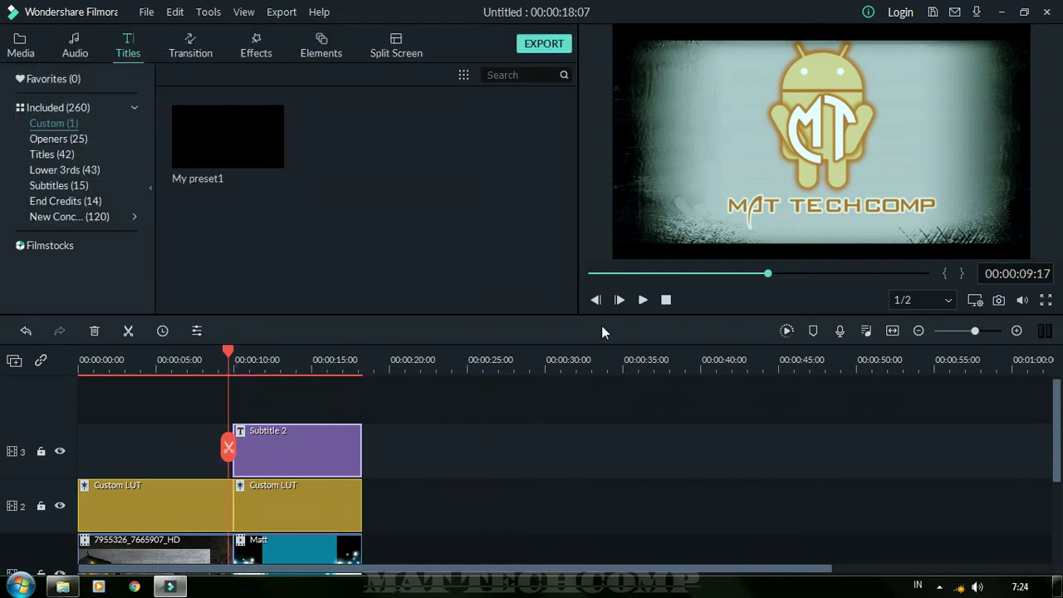
left_click(641, 301)
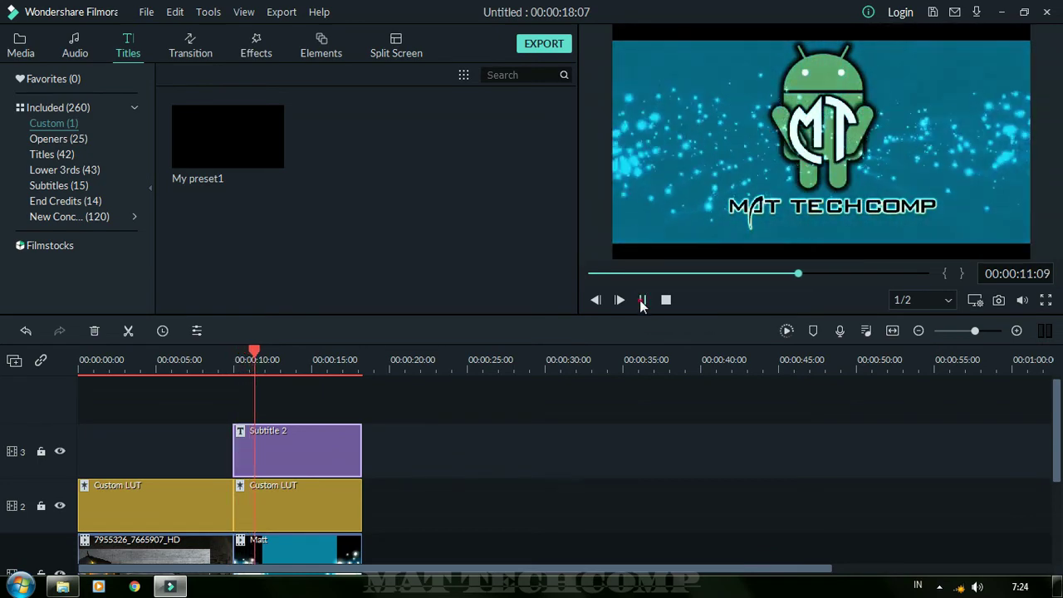
left_click(641, 301)
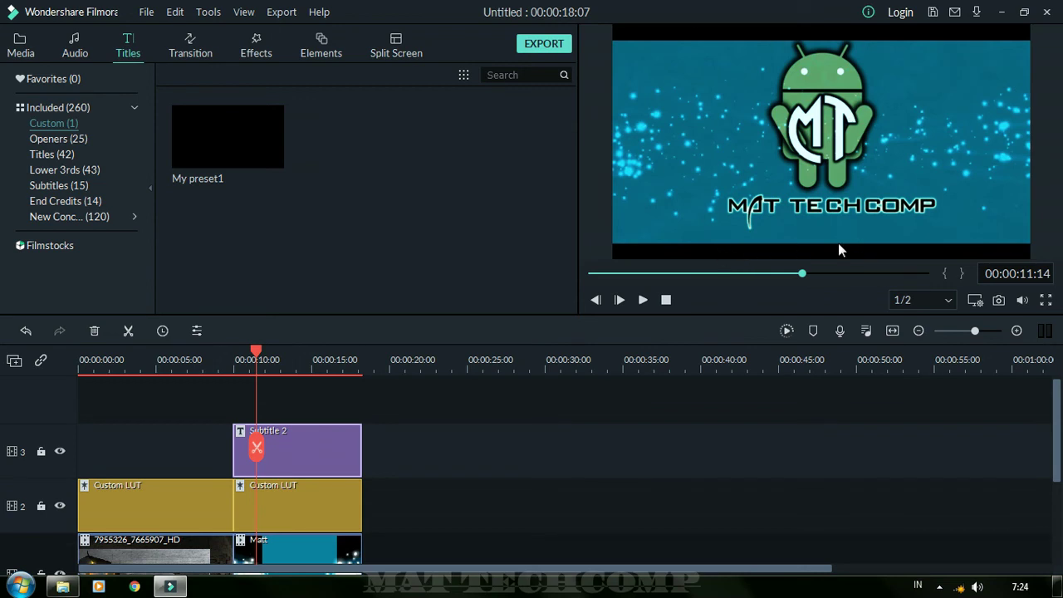
left_click(643, 300)
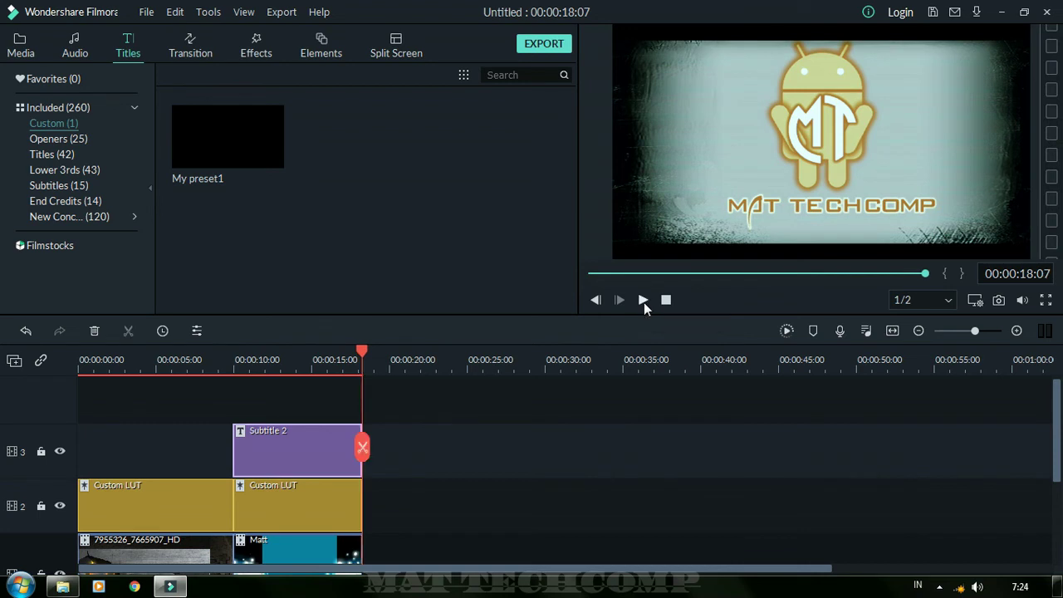
left_click(83, 359)
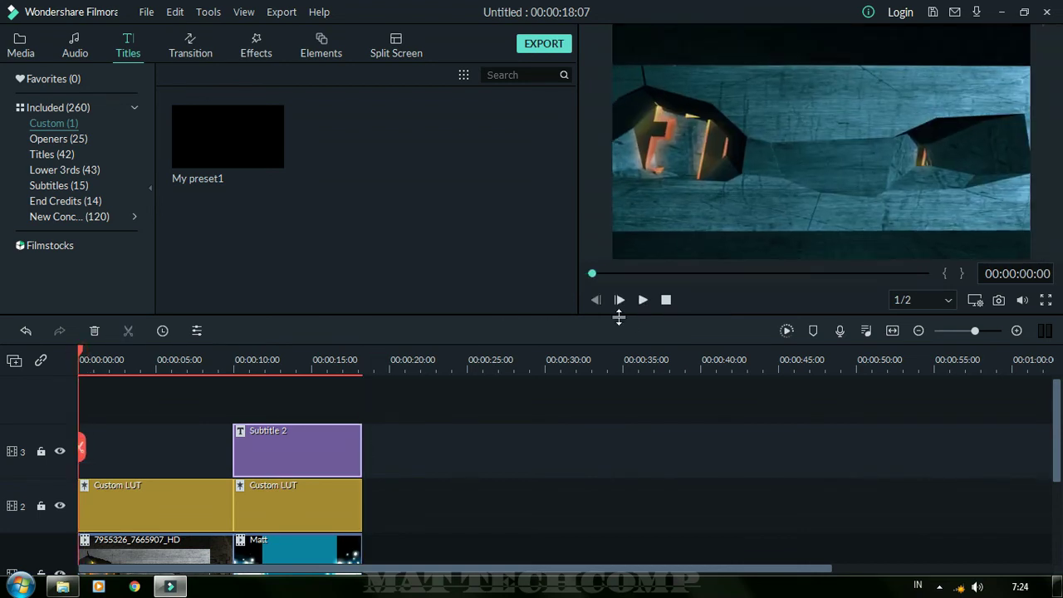
left_click(643, 300)
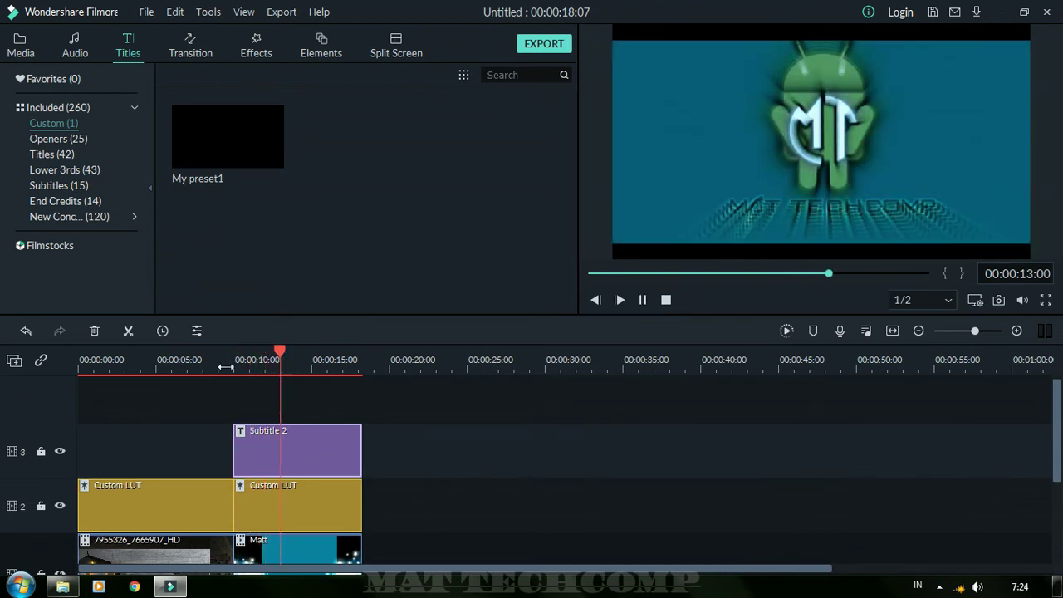
left_click(225, 367)
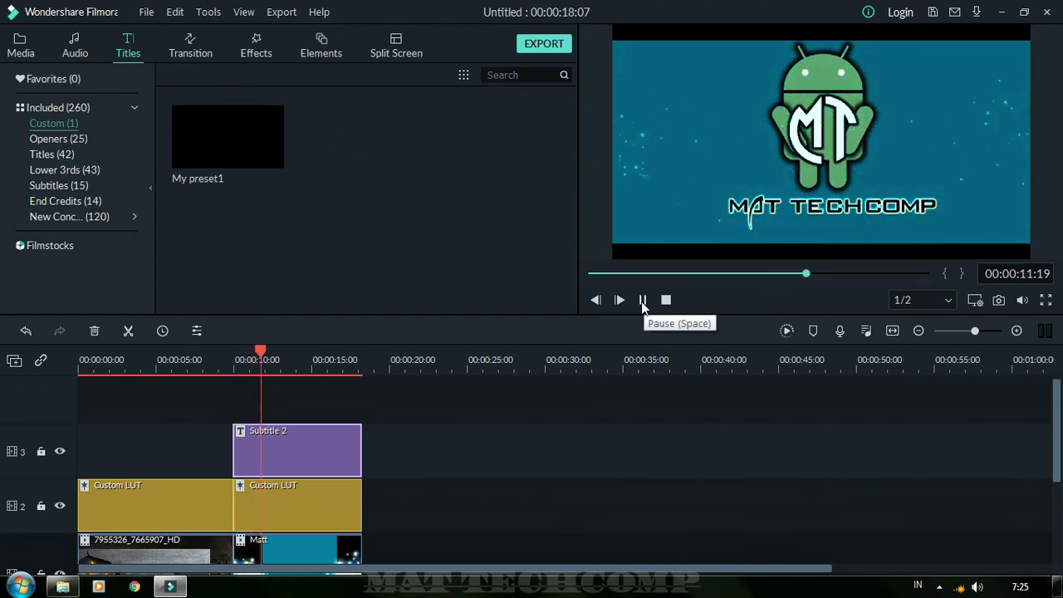
left_click(642, 300)
left_click(642, 300)
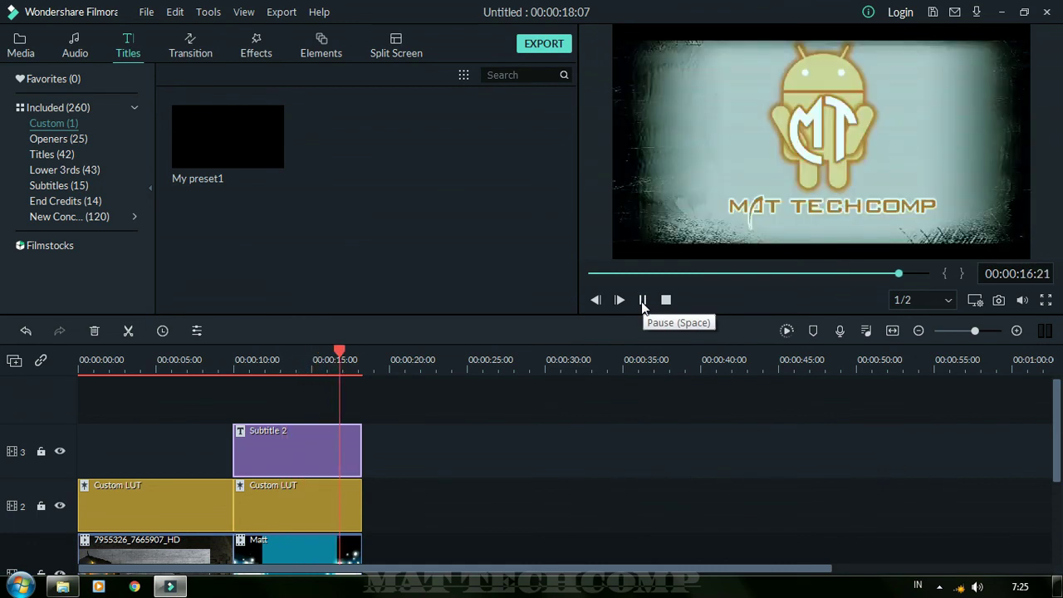
left_click(1001, 11)
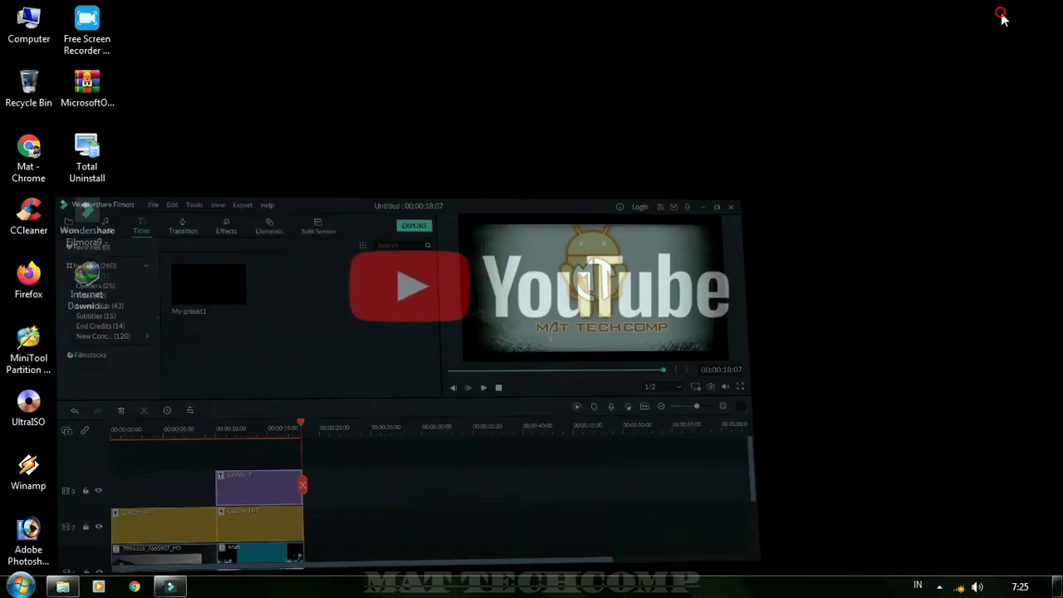
right_click(692, 206)
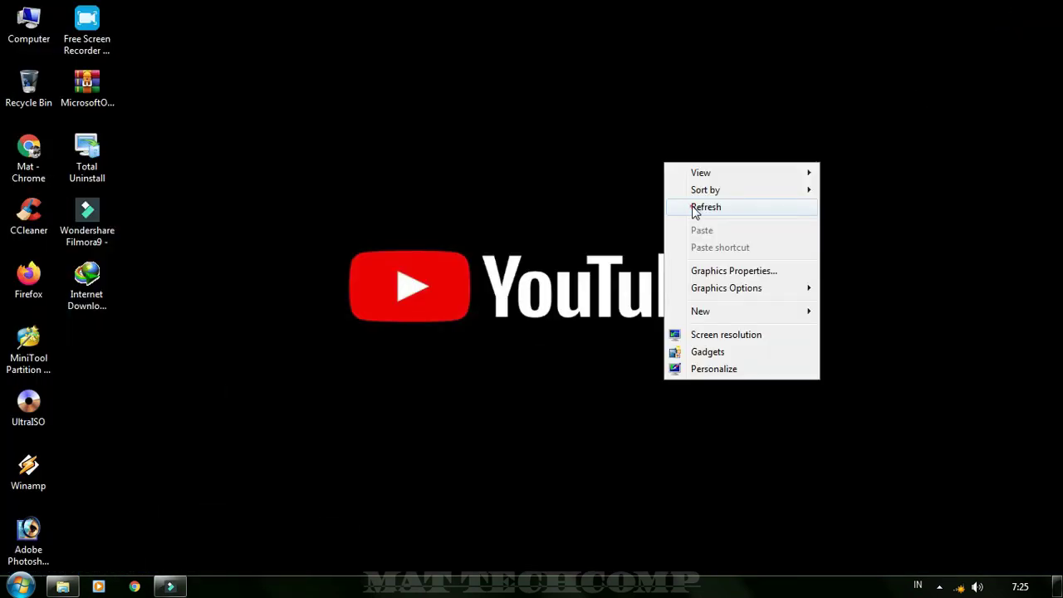
left_click(691, 209)
right_click(695, 204)
left_click(721, 249)
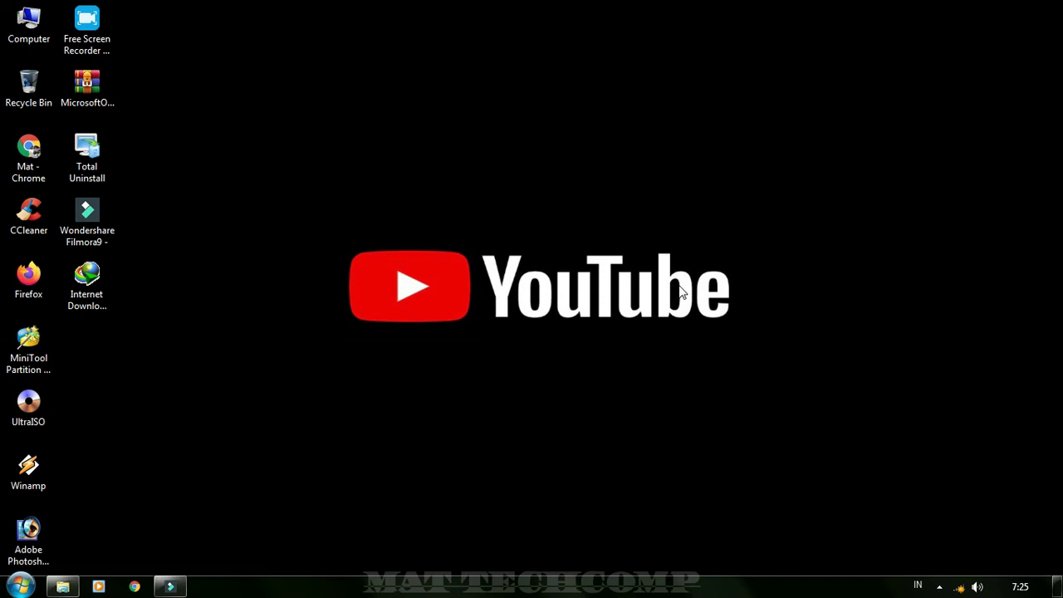
right_click(623, 190)
left_click(652, 235)
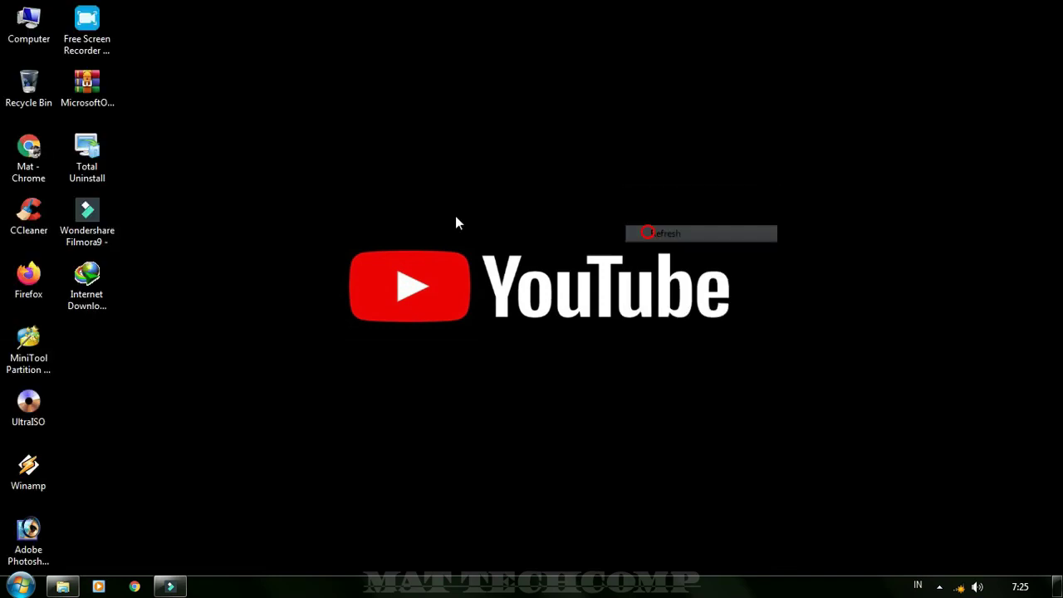
right_click(423, 208)
left_click(455, 253)
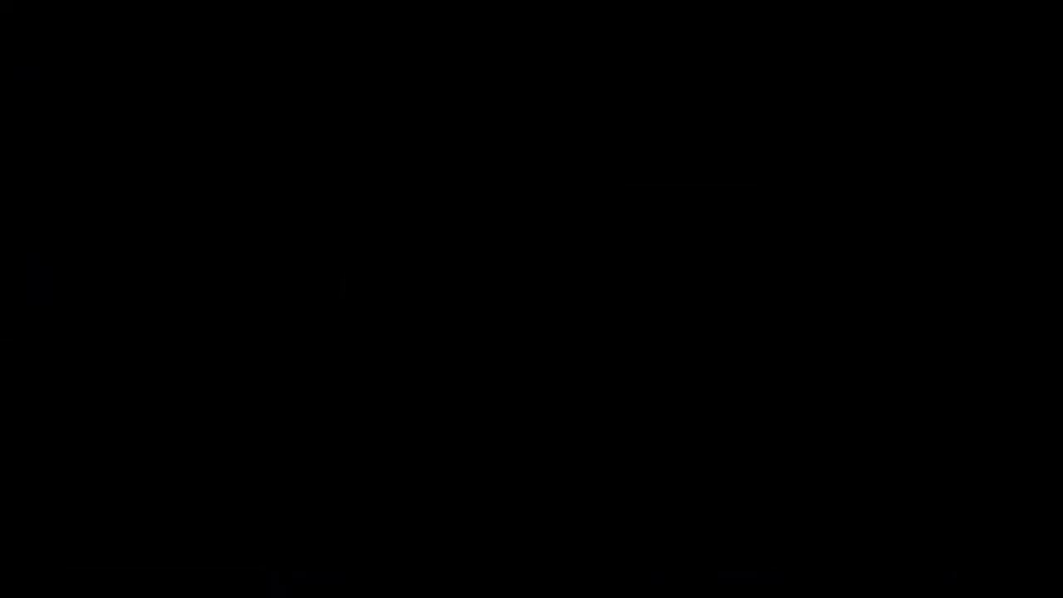